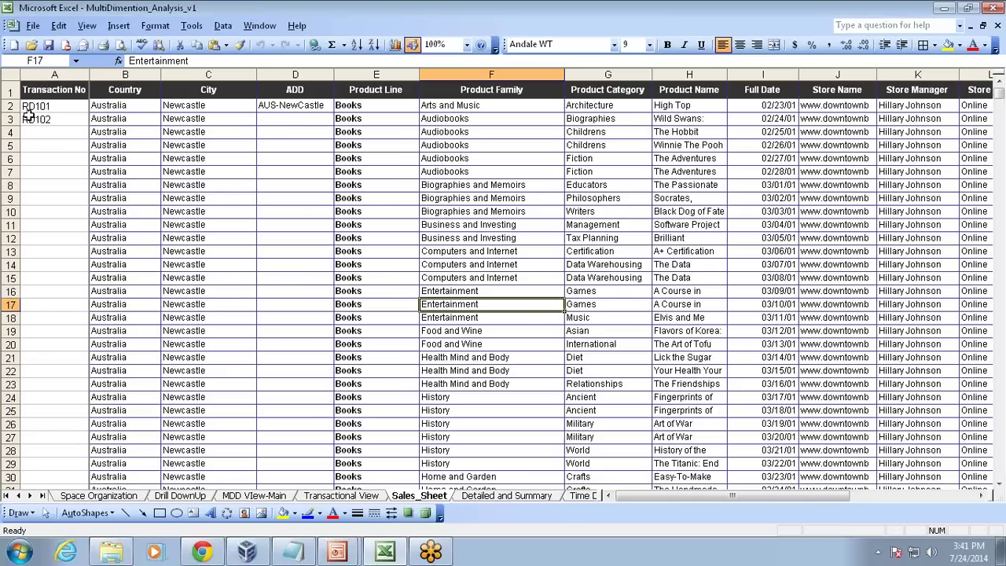
Highlight the first transaction row's Country, City, ADD and product line, family, category values.
left_click(11, 106)
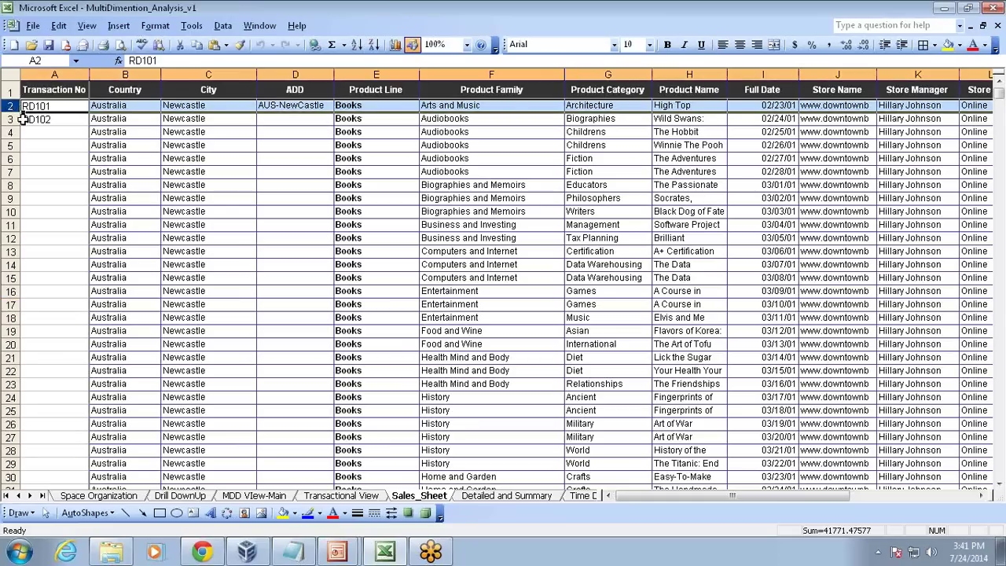
left_click(78, 142)
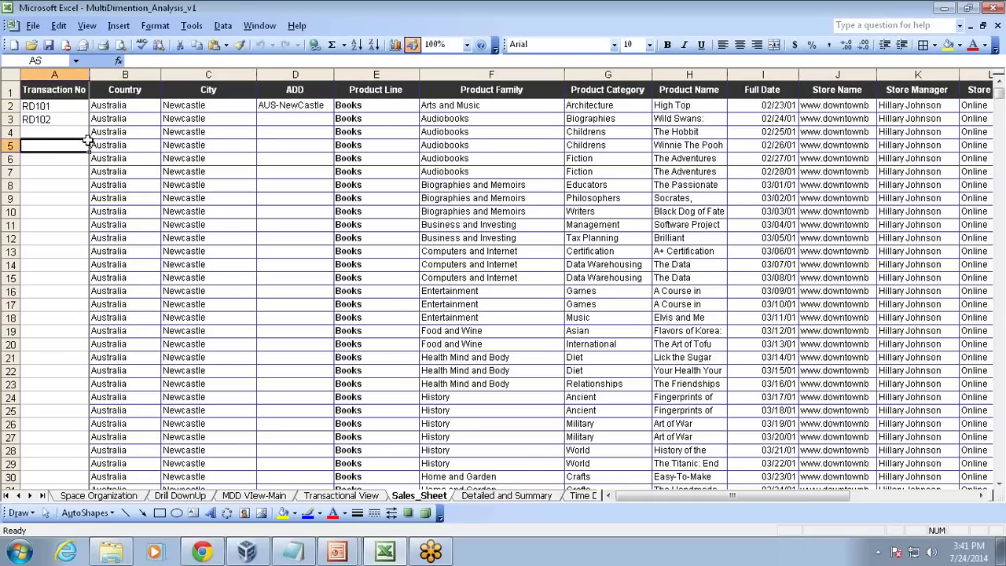
left_click(8, 106)
left_click(203, 169)
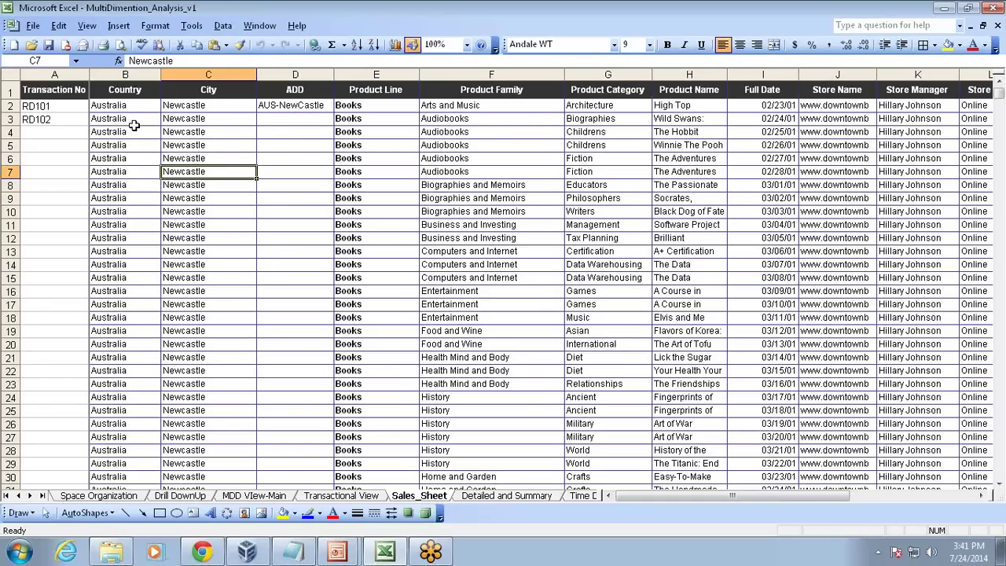
left_click_drag(129, 107, 297, 157)
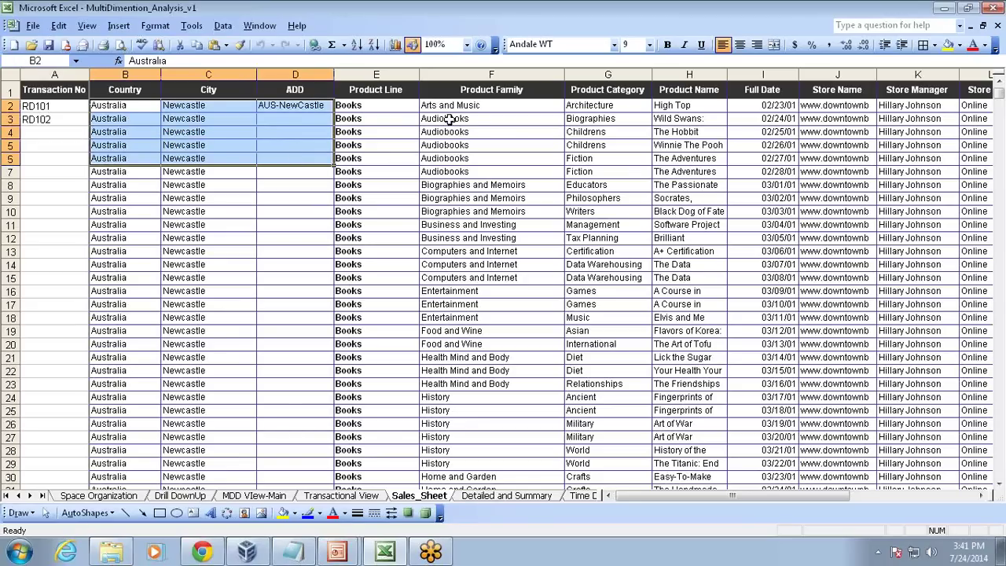
left_click_drag(390, 104, 607, 132)
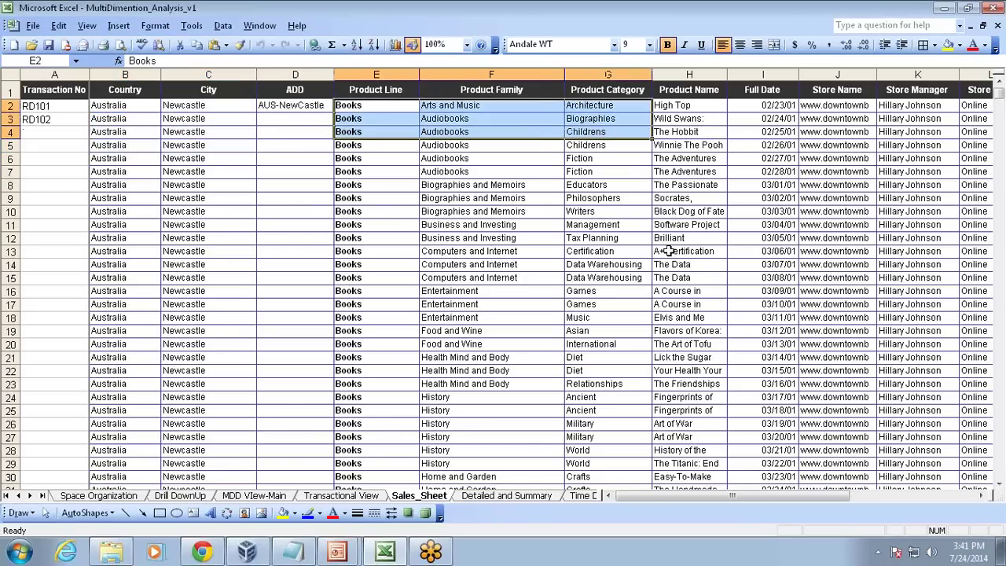
Check the first Sales and Operating Expense values, then move to the MDD View-Main sheet.
left_click_drag(652, 495, 693, 493)
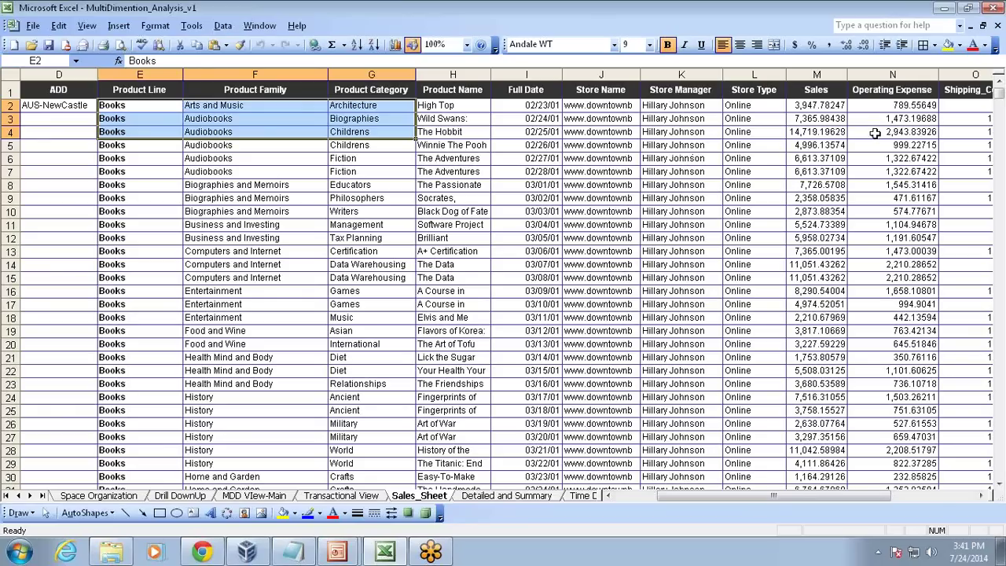
left_click(823, 106)
left_click(905, 105)
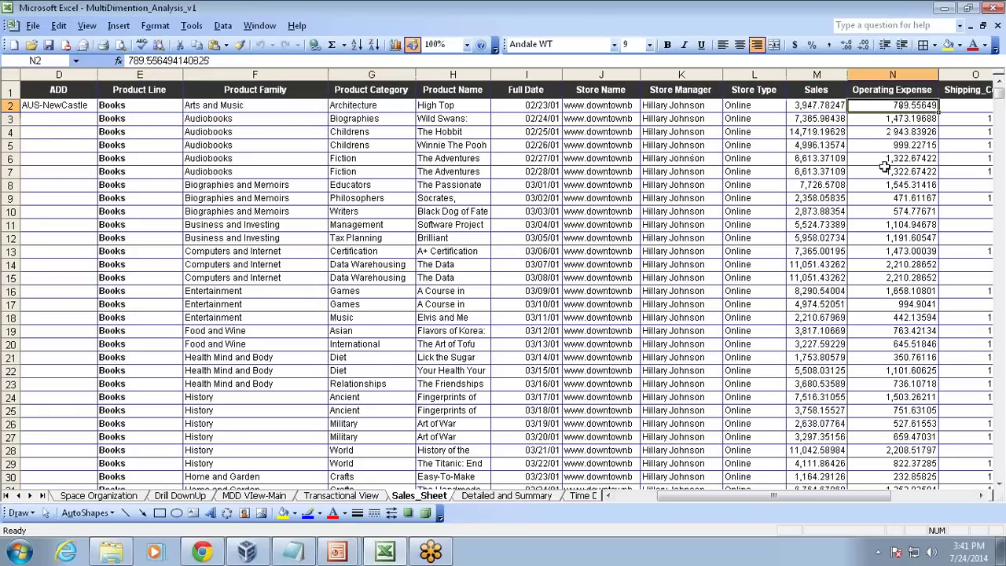
left_click_drag(793, 493, 729, 494)
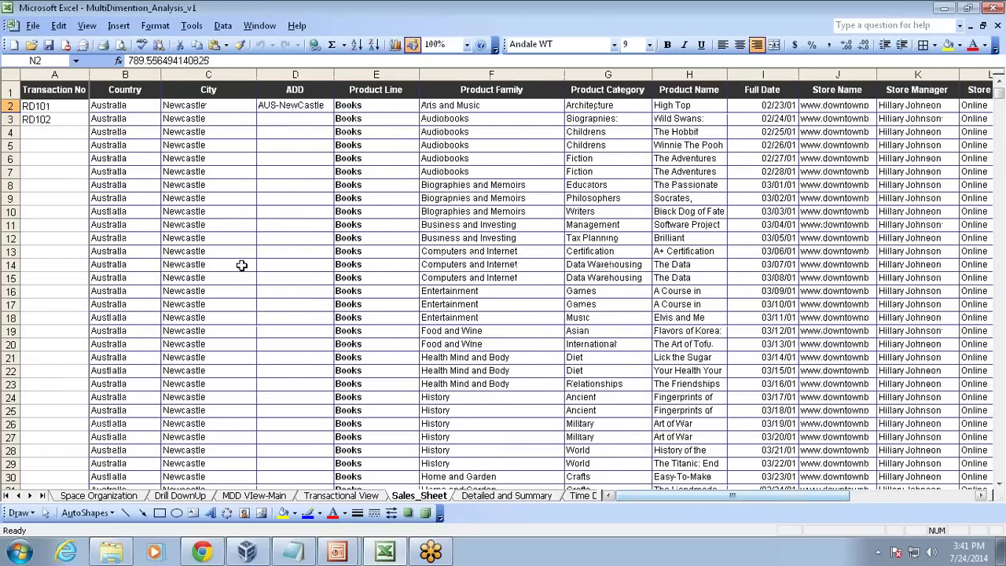
left_click(8, 106)
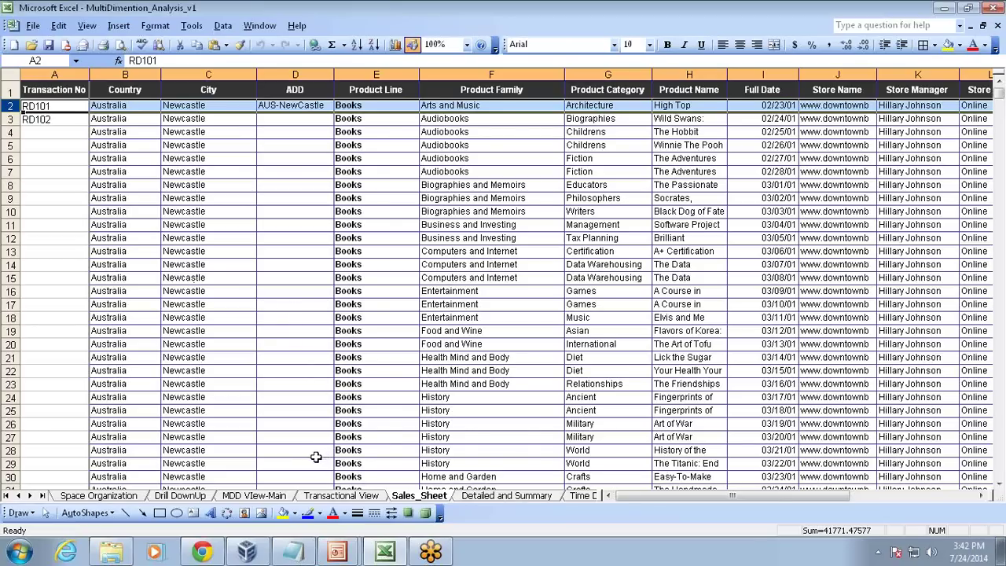
left_click(267, 495)
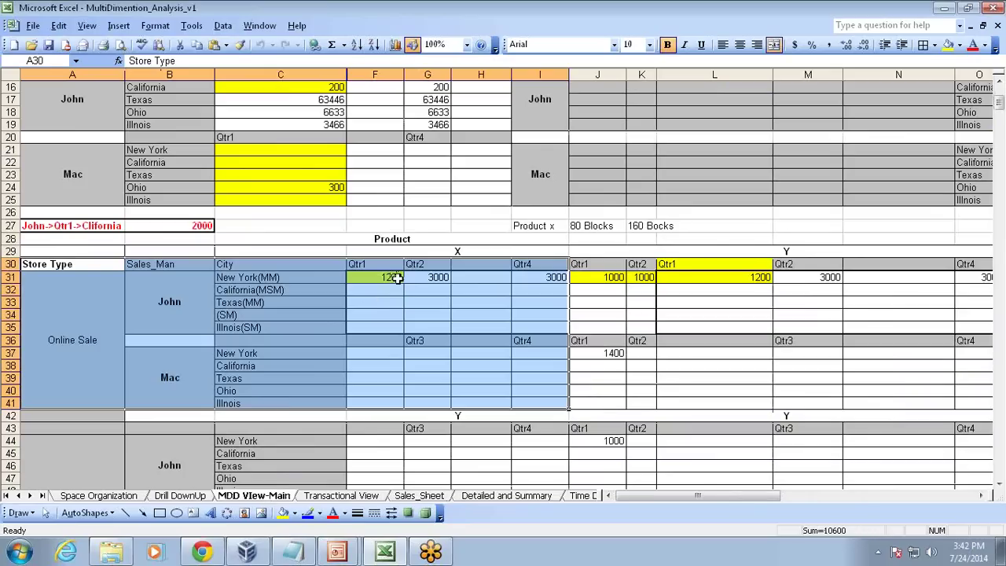
left_click(396, 277)
scroll(397, 277, "up", 5)
left_click_drag(75, 88, 80, 177)
left_click(515, 126)
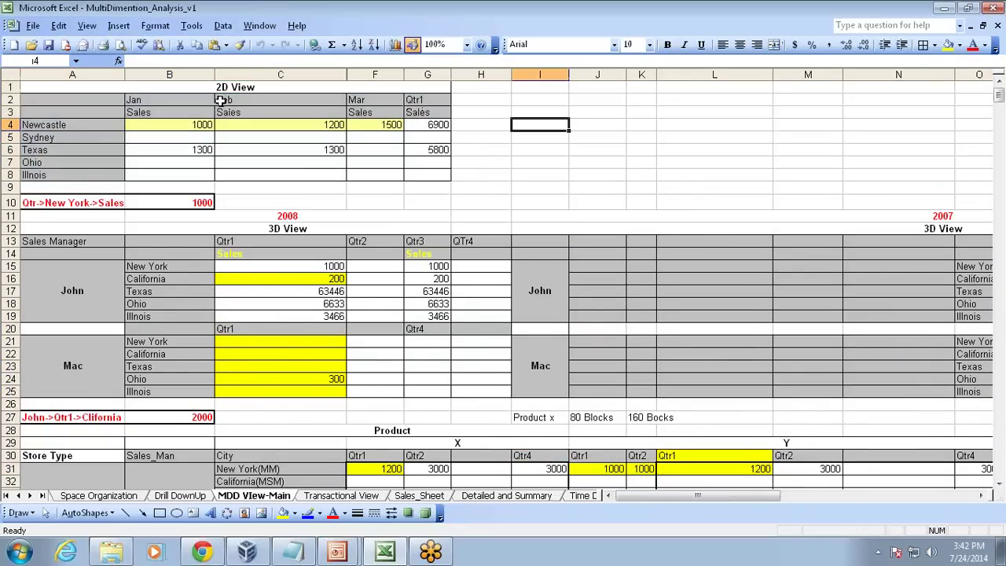
left_click_drag(173, 104, 361, 98)
left_click(361, 98)
left_click_drag(92, 128, 89, 172)
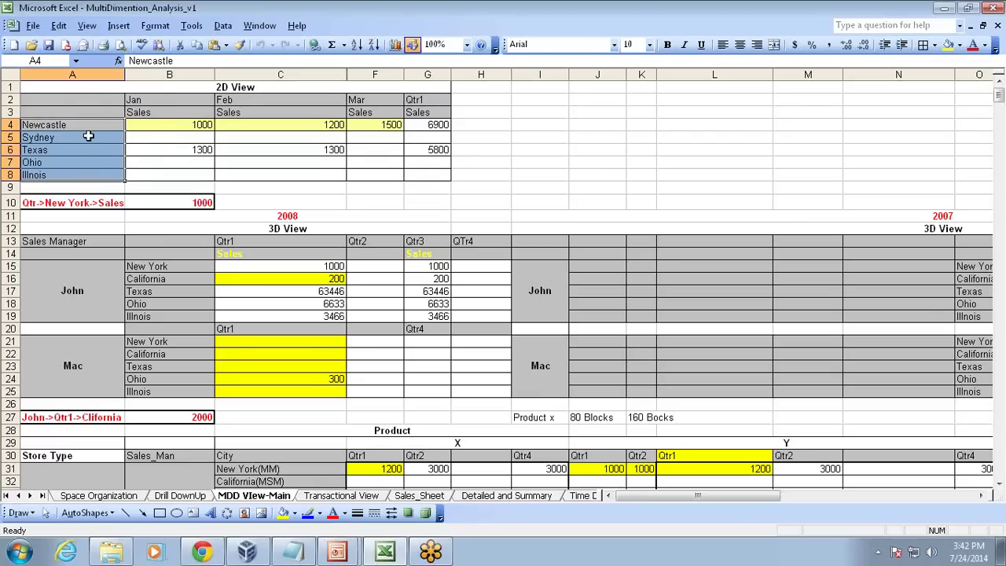
left_click(163, 104)
left_click(78, 137)
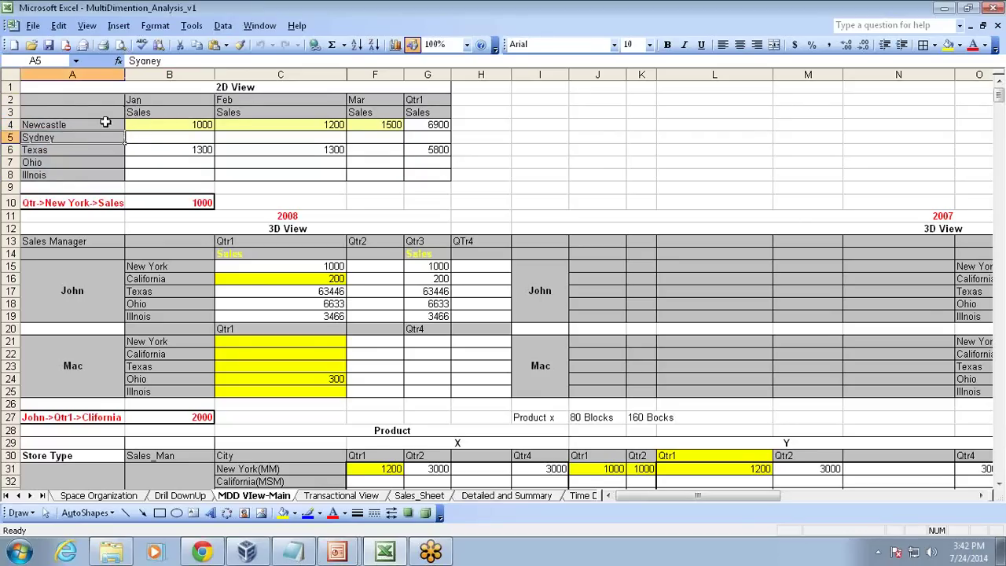
left_click_drag(144, 122, 440, 165)
left_click(491, 160)
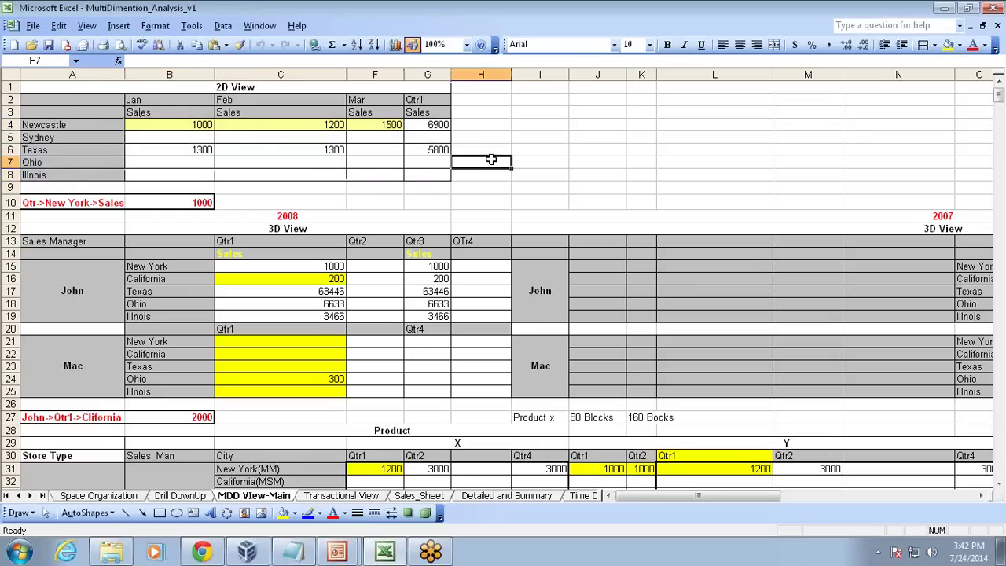
left_click(212, 125)
left_click(165, 100)
left_click(66, 124)
left_click(154, 125)
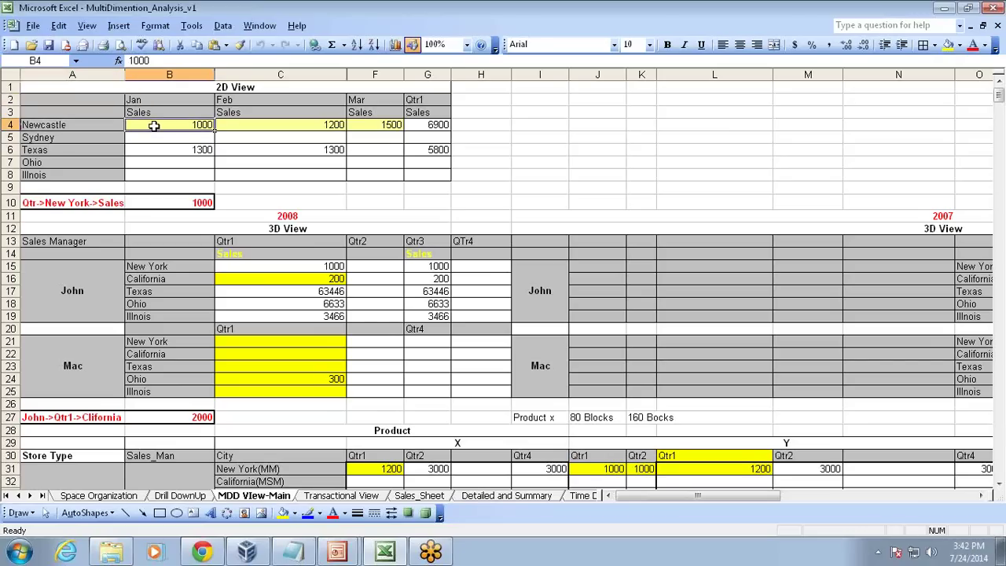
scroll(288, 171, "down", 1)
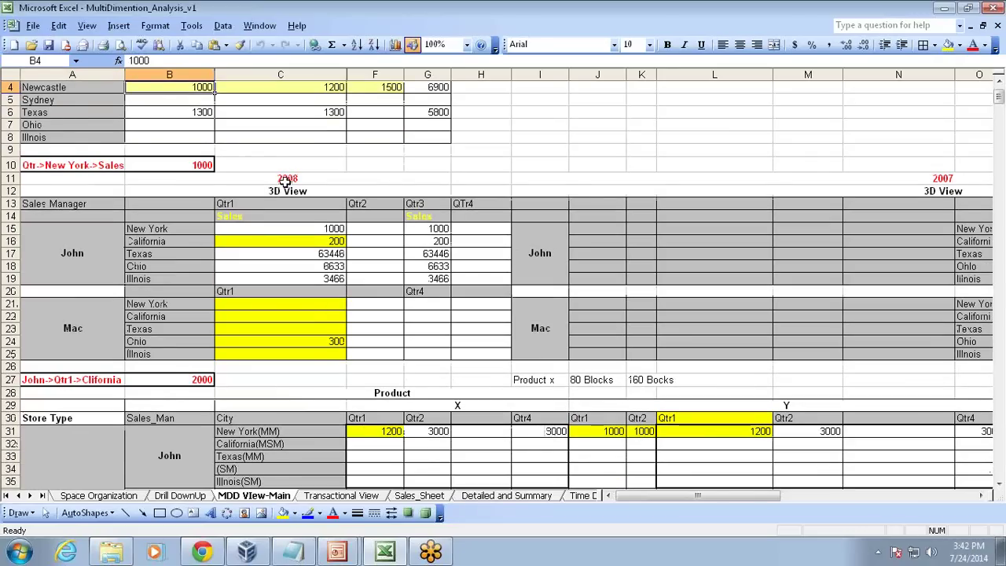
left_click(285, 179)
left_click(283, 191)
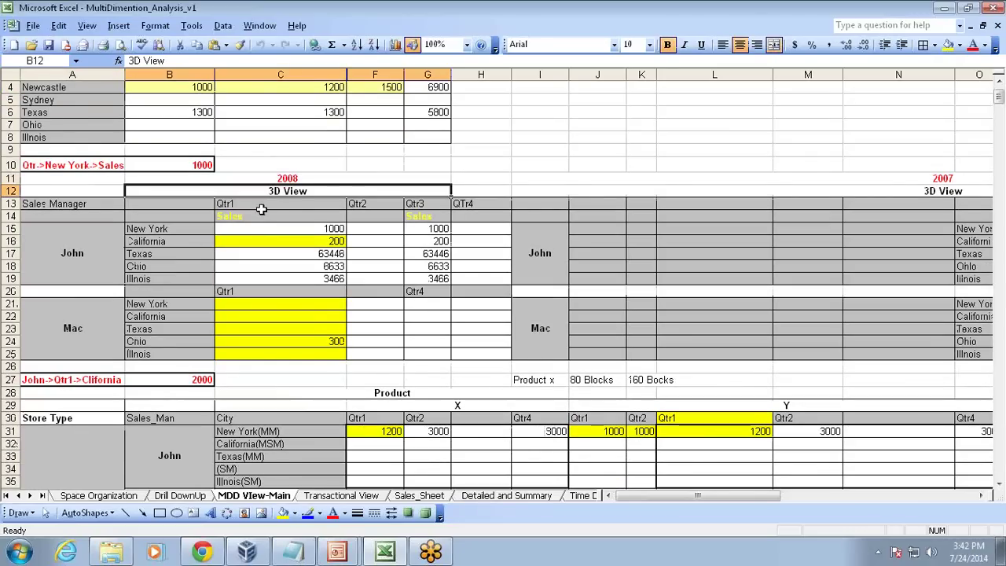
left_click(260, 208)
left_click_drag(155, 229, 157, 276)
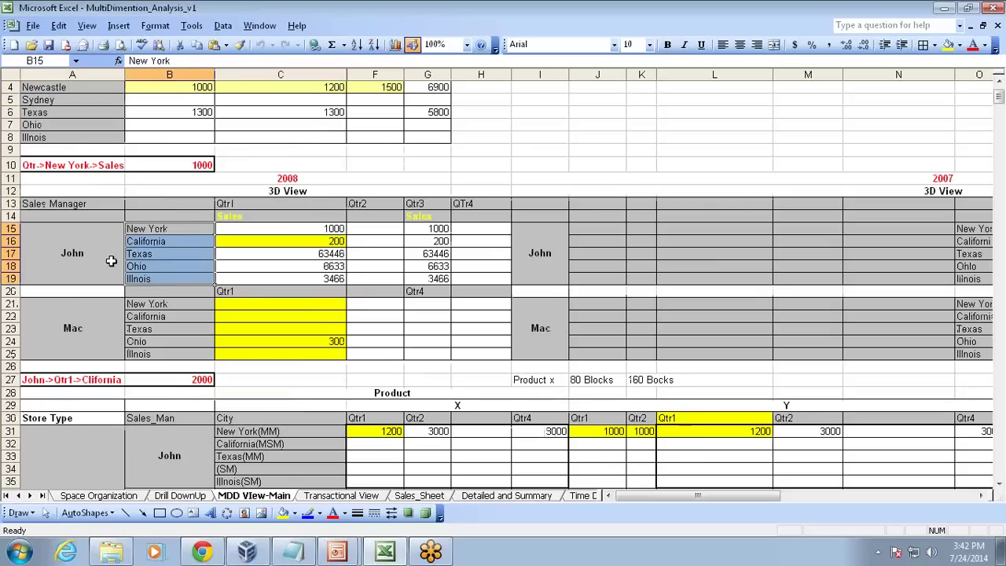
left_click(82, 252)
left_click(81, 307)
left_click(81, 262)
left_click(83, 310)
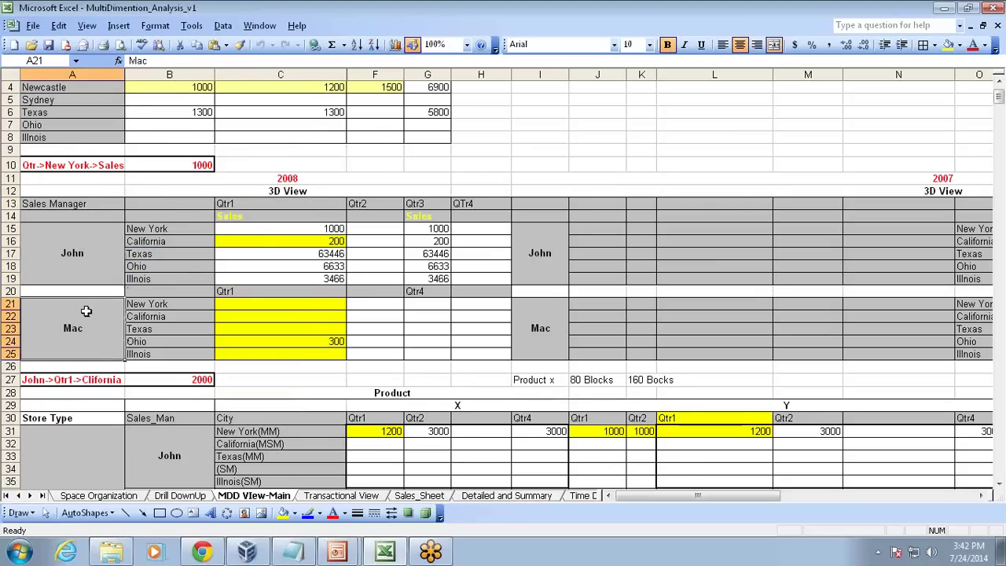
left_click(262, 231)
left_click(259, 239)
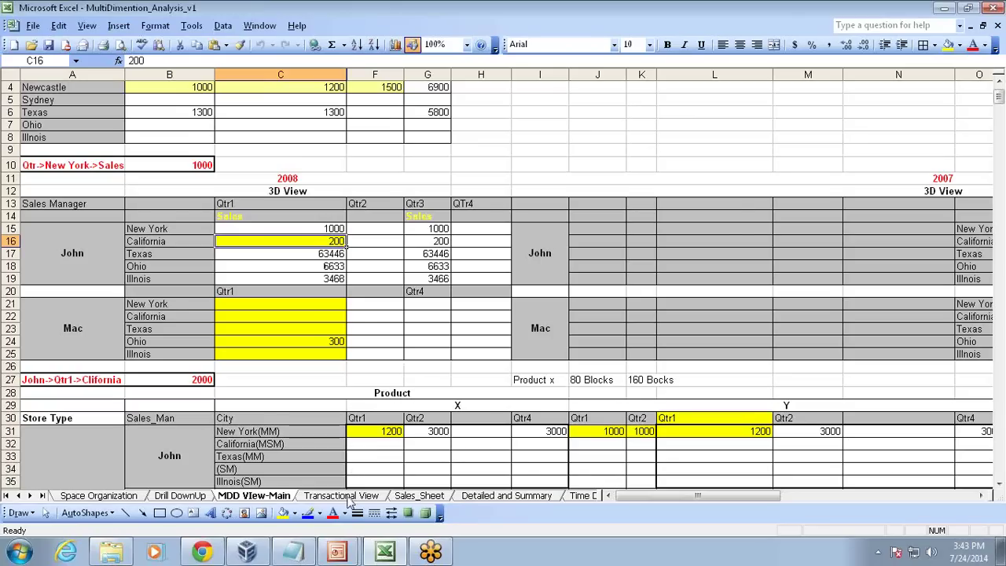
Underline 'multiple views/prospective' in the running What is SSAS slide show.
left_click(336, 552)
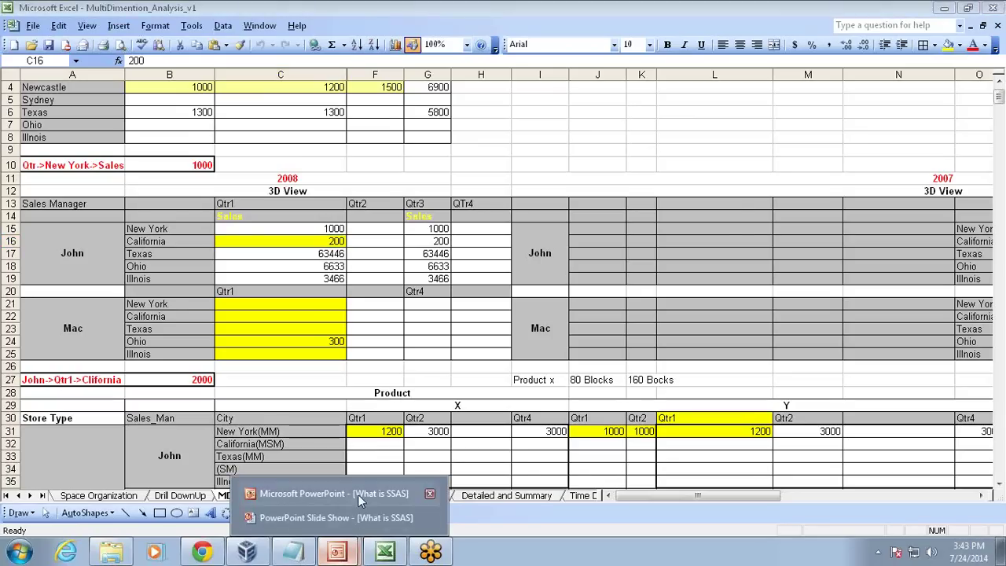
left_click(357, 489)
left_click(346, 550)
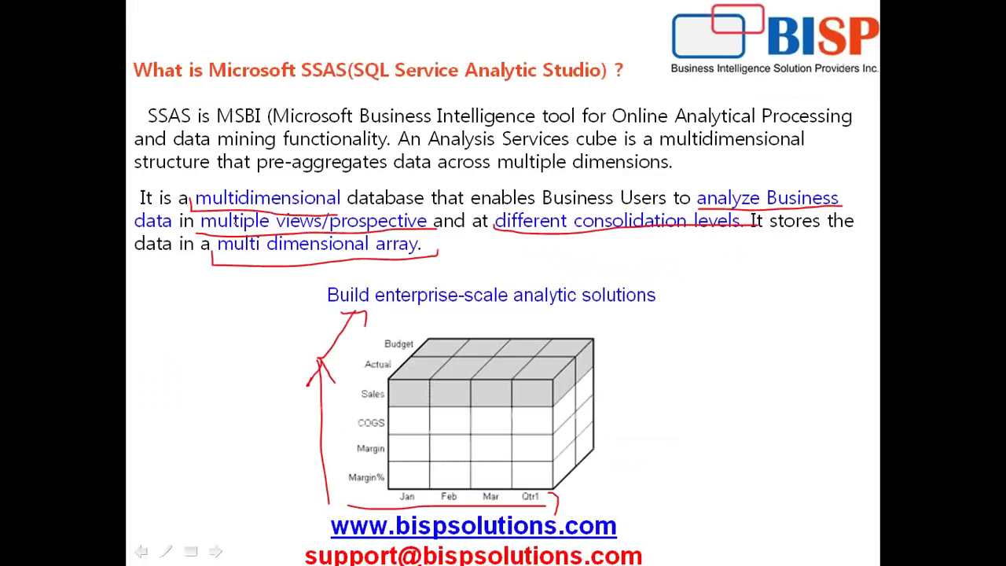
left_click_drag(198, 236, 401, 229)
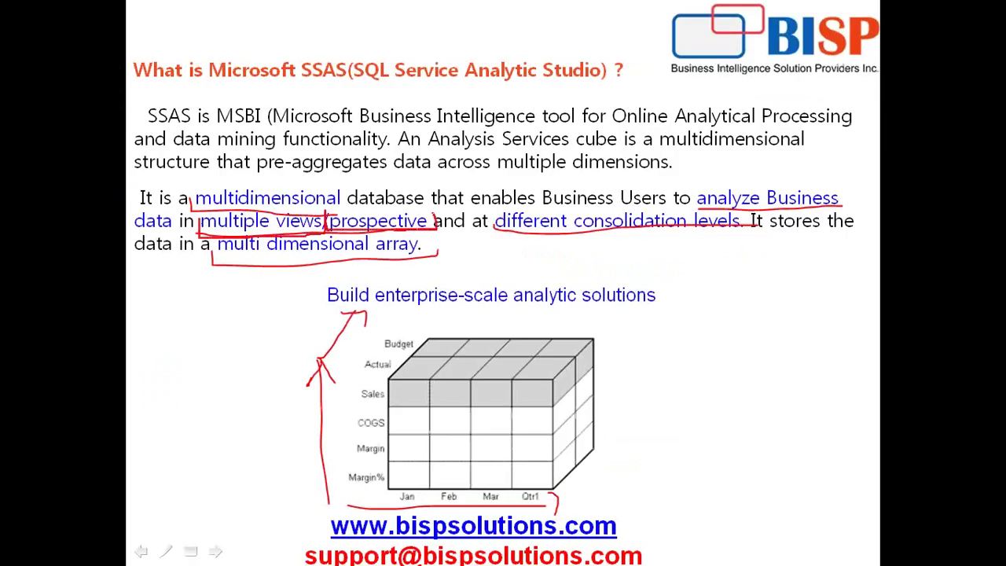
Return to the Excel workbook and select a cell in Mac's Illinois row.
key("super")
left_click(385, 552)
left_click(359, 354)
scroll(299, 260, "down", 3)
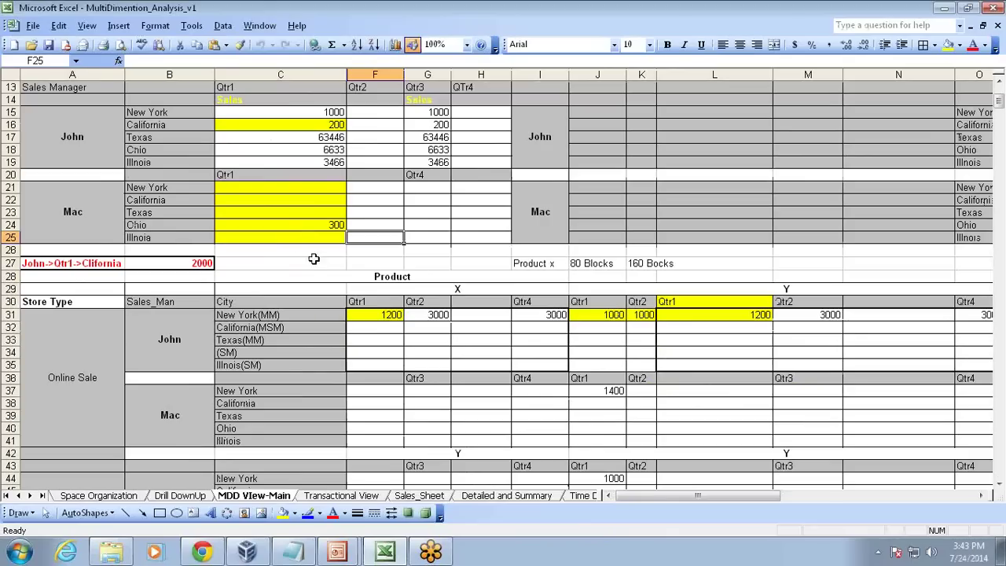
Select the New York Qtr1 value 1200 with its Qtr1 heading, plus the Qtr2 value 3000.
left_click(374, 315)
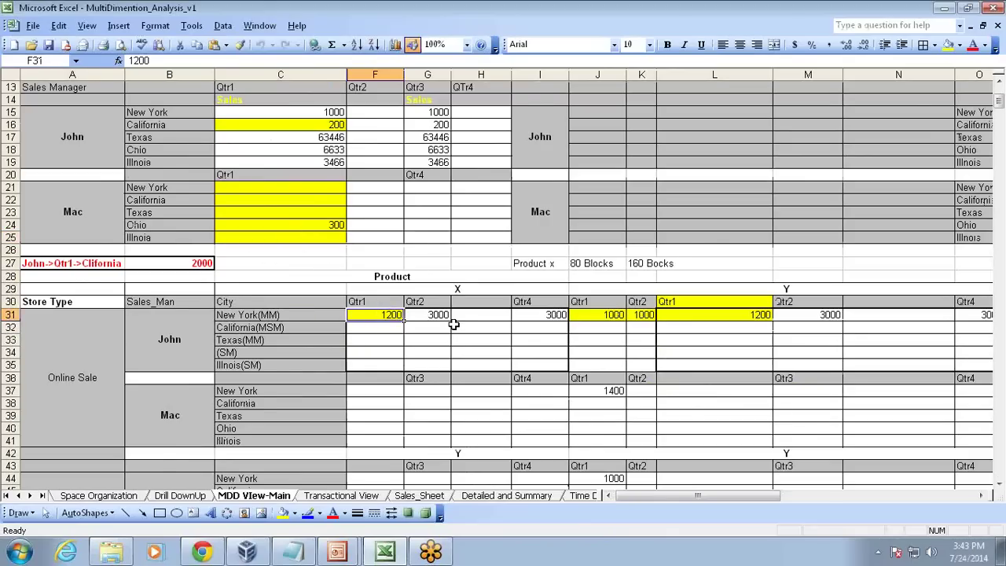
scroll(453, 325, "down", 1)
left_click(369, 264)
left_click_drag(369, 264, 369, 277)
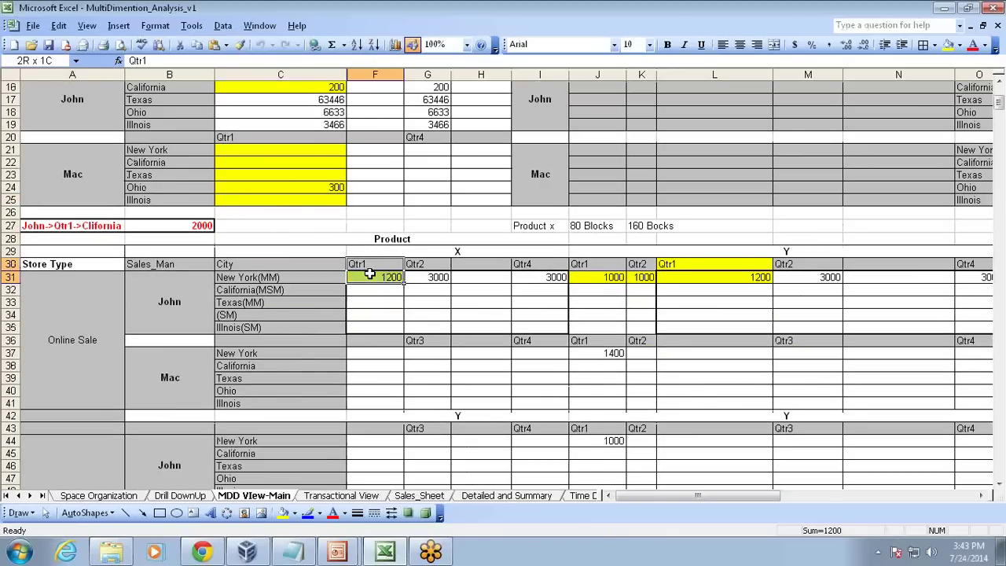
left_click(456, 277)
left_click_drag(385, 262, 385, 277)
left_click_drag(315, 267, 383, 275)
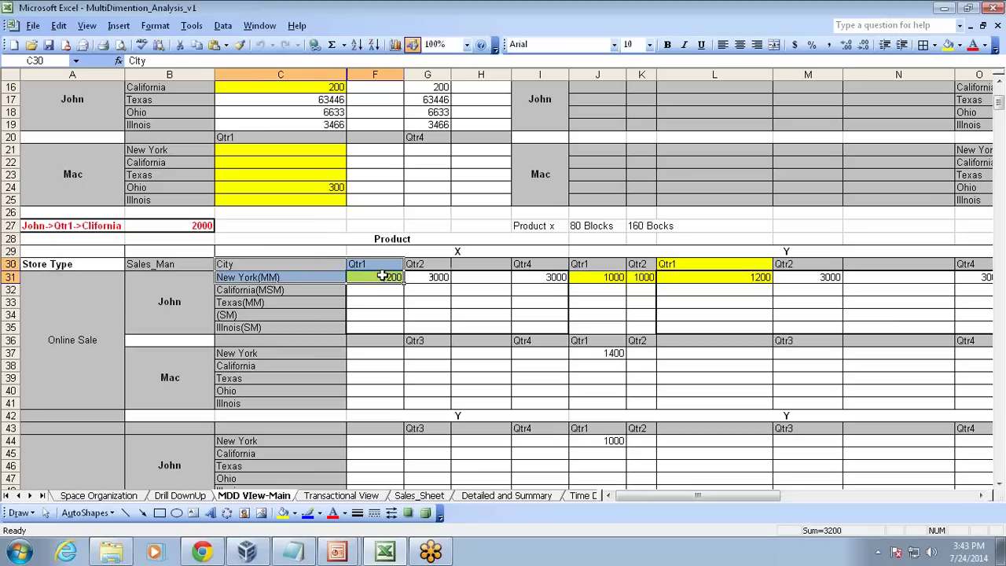
Trace the 1200 value to its Qtr1 heading, New York(MM) city and John salesman labels.
left_click(383, 275)
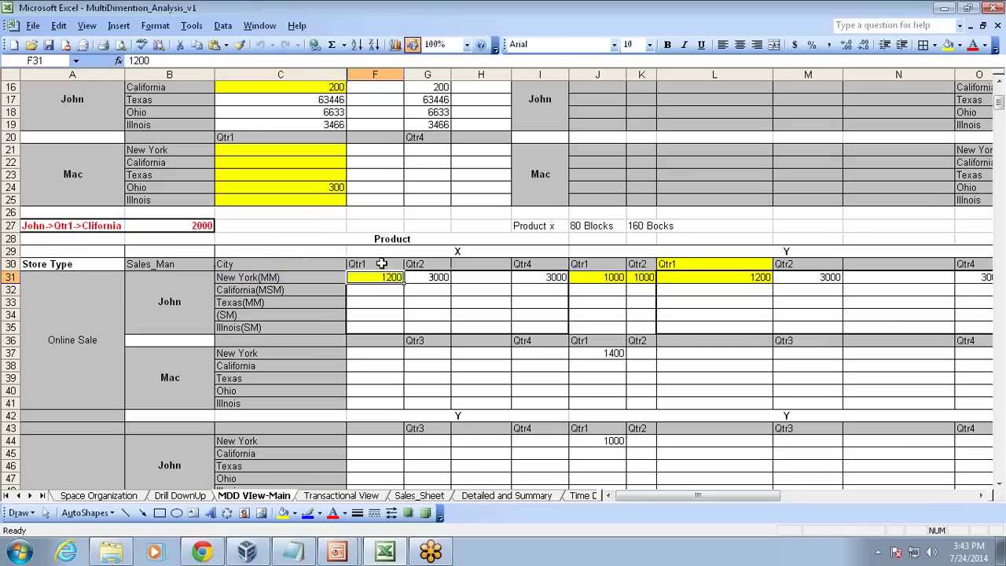
left_click(382, 267)
left_click(343, 275)
left_click(364, 273)
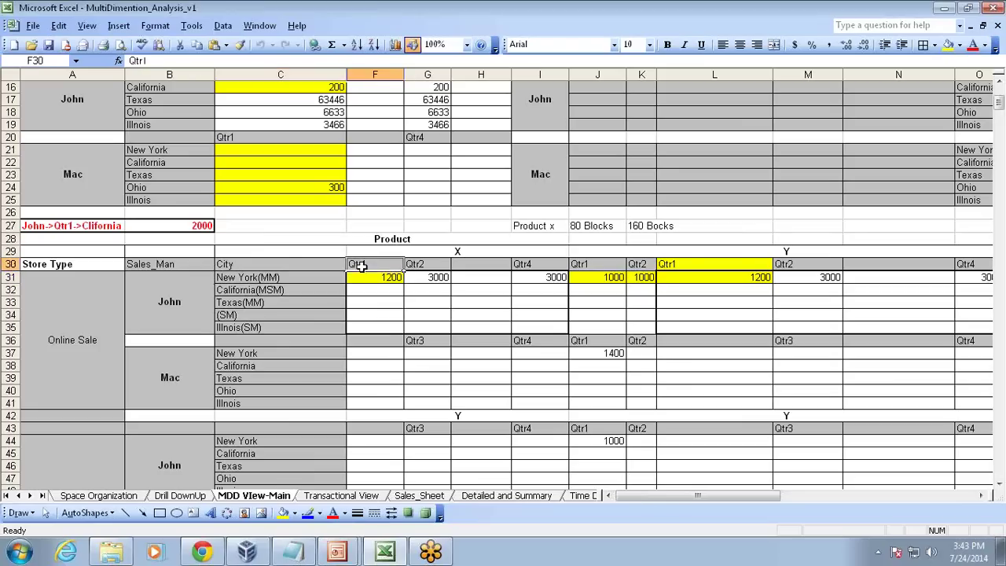
left_click(170, 287)
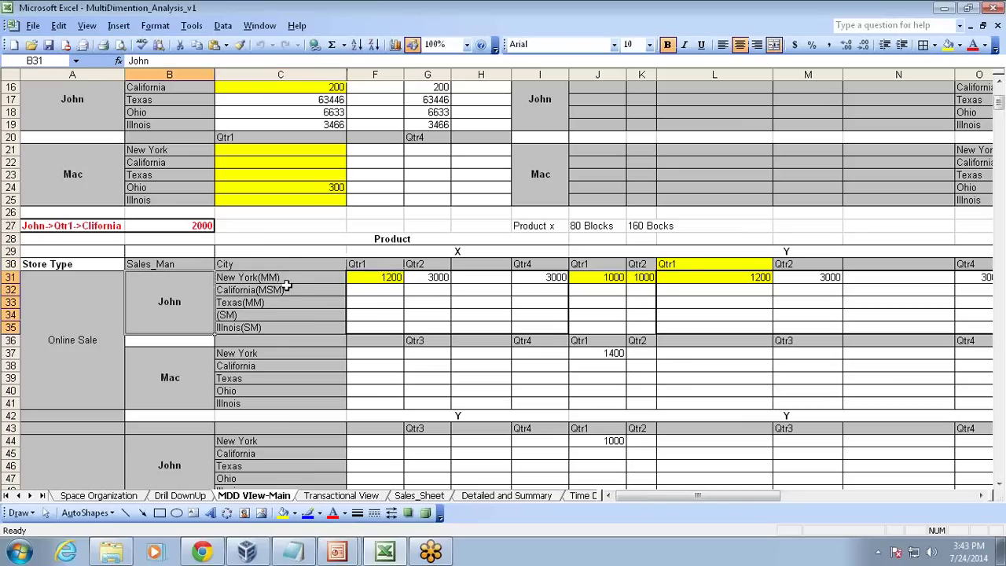
left_click(287, 279)
left_click(366, 273)
left_click(326, 280)
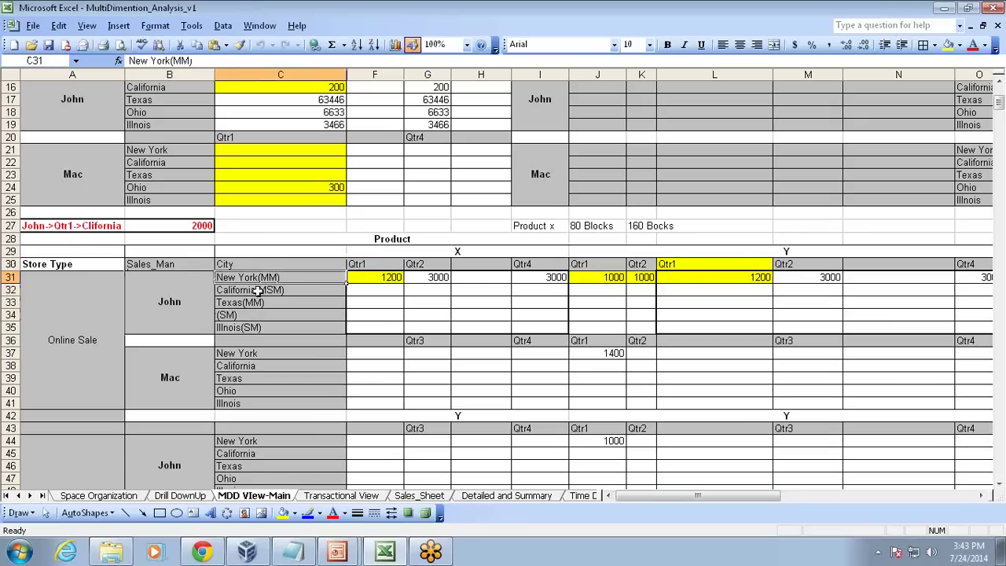
Point out John's New York(MM) Qtr1 value 1200 again, then bring up the What is SSAS presentation.
left_click(179, 302)
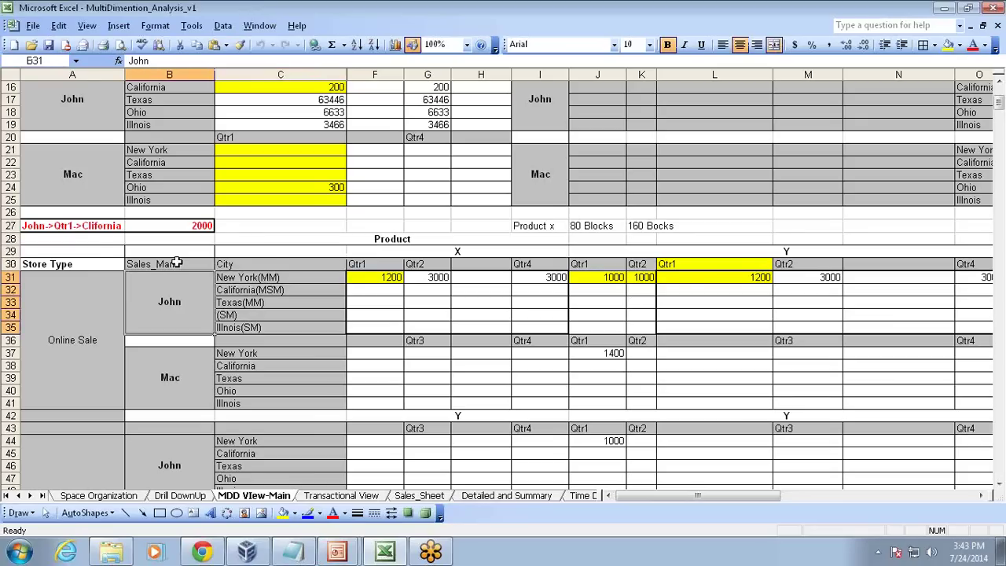
left_click(353, 279)
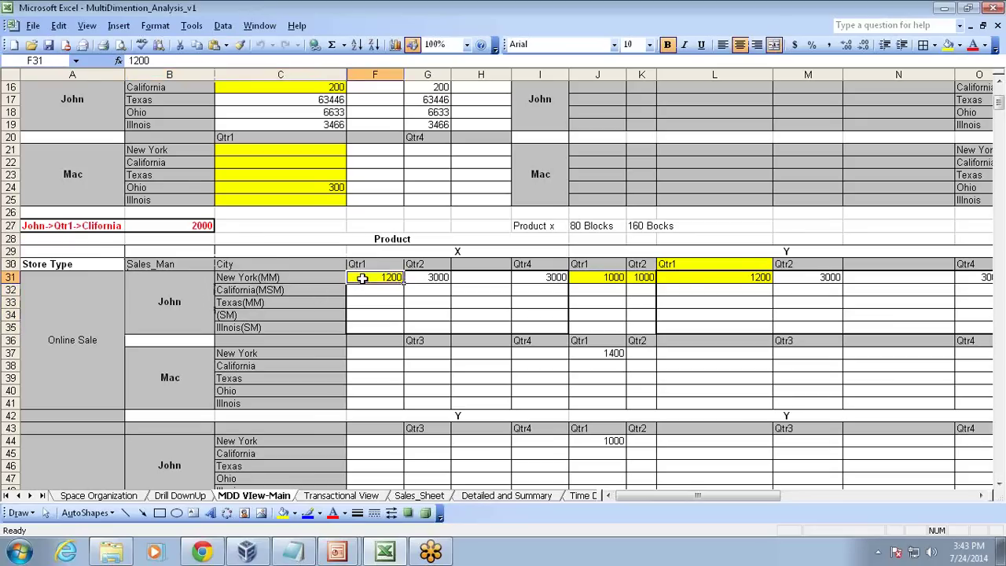
left_click(308, 276)
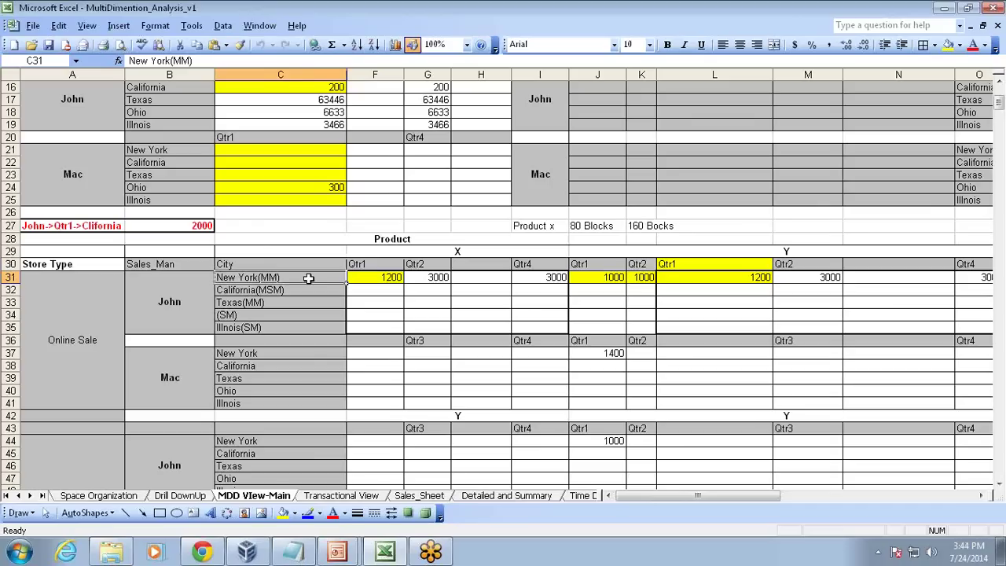
left_click(357, 264)
left_click(293, 276)
left_click(179, 293)
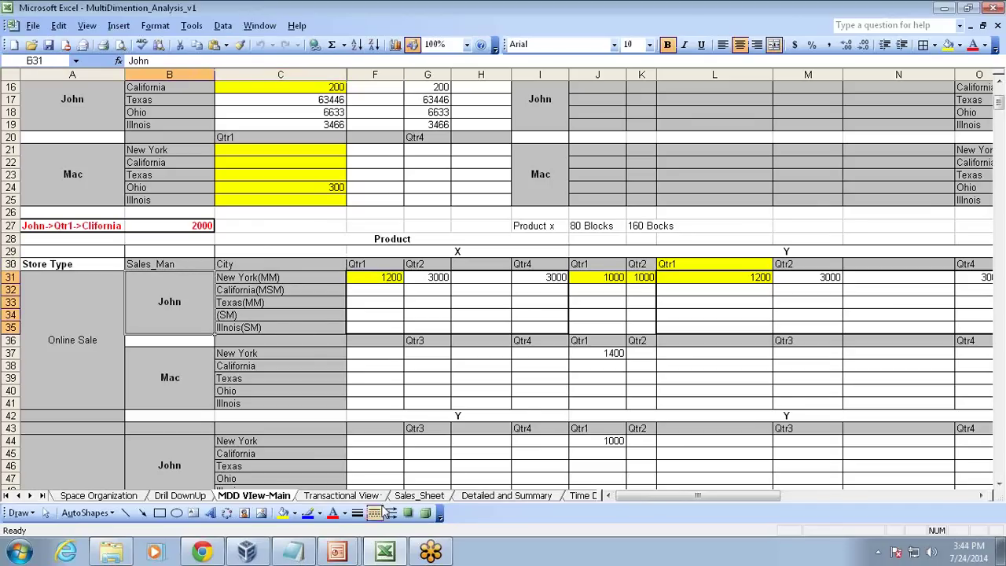
left_click(344, 554)
left_click(374, 496)
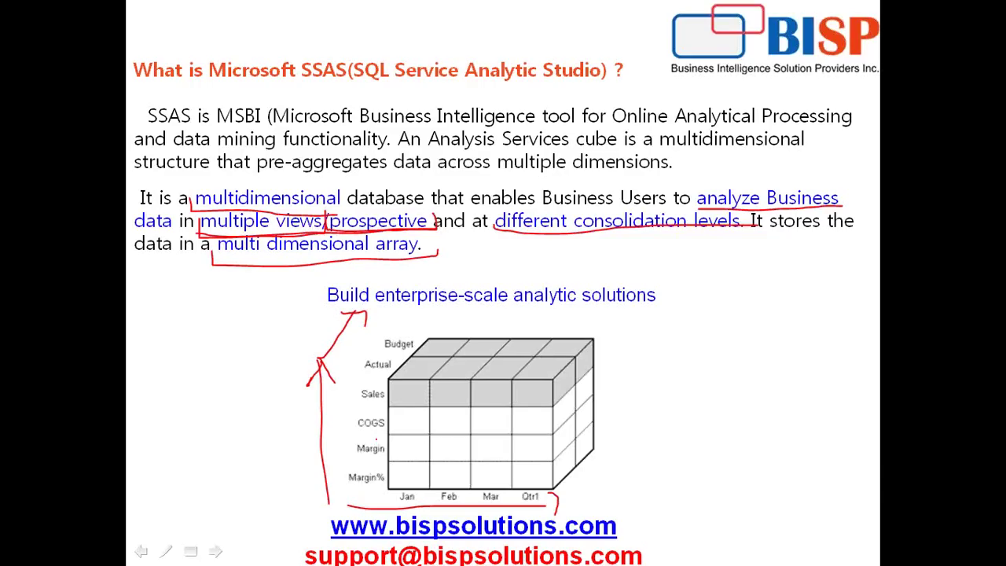
Leave the full-screen SSAS slide show and dismiss the menu that pops up.
key("super")
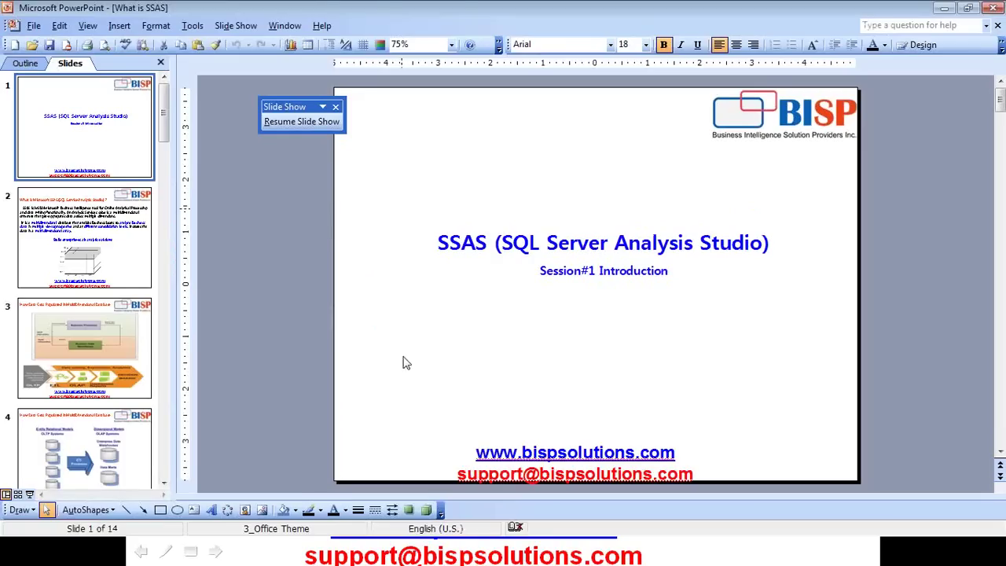
left_click(408, 557)
Back in Excel, mark John and Mac's Online Sale block for product X.
left_click(393, 553)
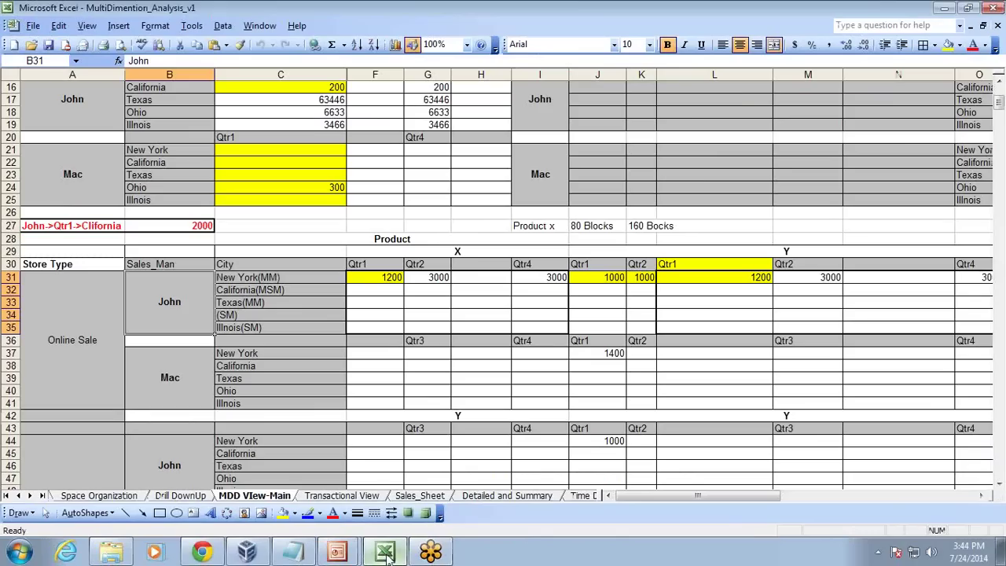
left_click(343, 324)
left_click_drag(156, 265, 623, 381)
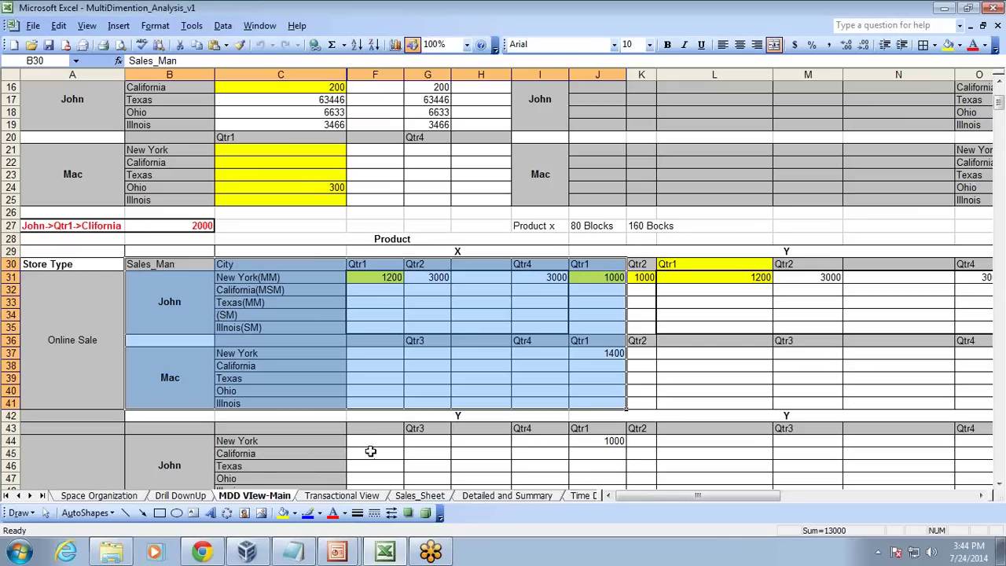
On the Space Organization sheet, mark the whole sparse/dense block table and its Sparse Product label.
left_click(99, 495)
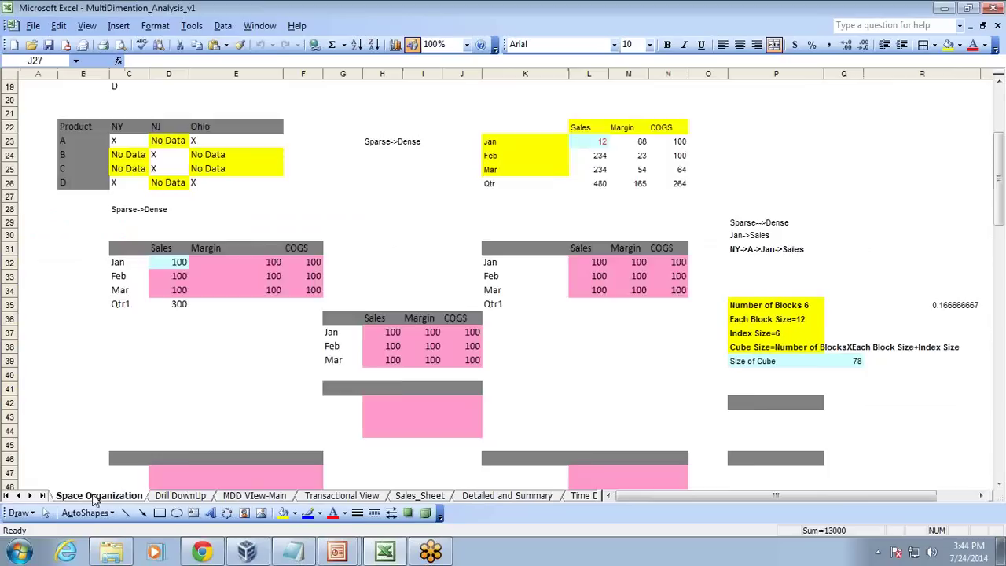
scroll(334, 359, "down", 1)
left_click_drag(91, 170, 626, 411)
left_click(792, 430)
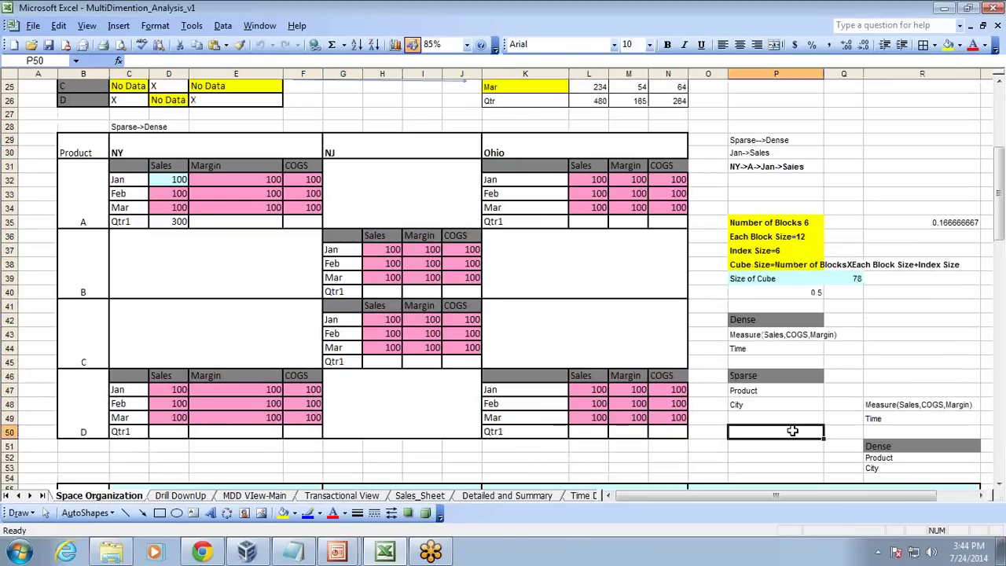
left_click_drag(88, 152, 668, 431)
left_click(774, 390)
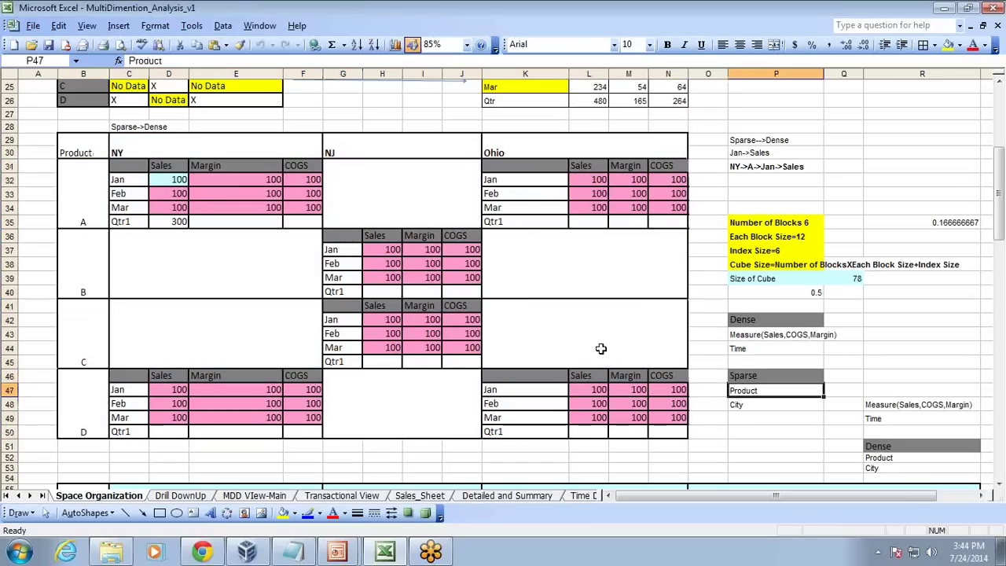
Highlight NY product A's Jan–Mar block, its January Sales value and the NY->A->Jan->Sales path.
left_click_drag(130, 166, 296, 222)
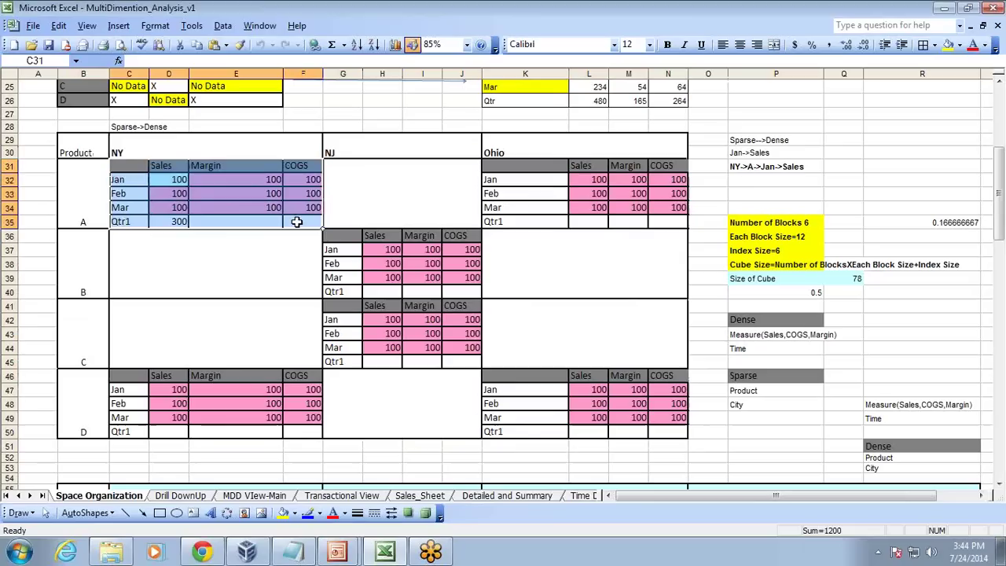
left_click(235, 208)
left_click(179, 179)
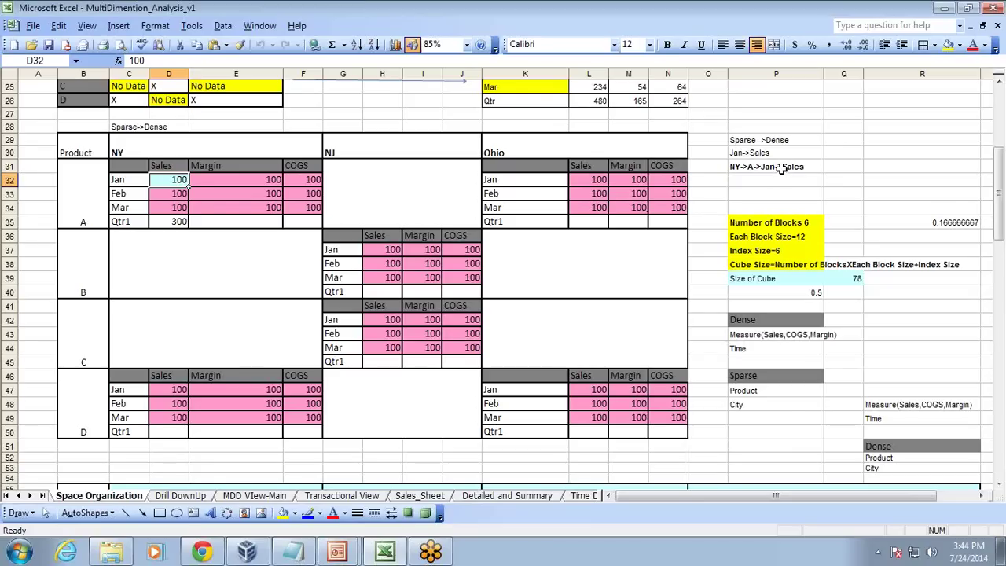
left_click(133, 150)
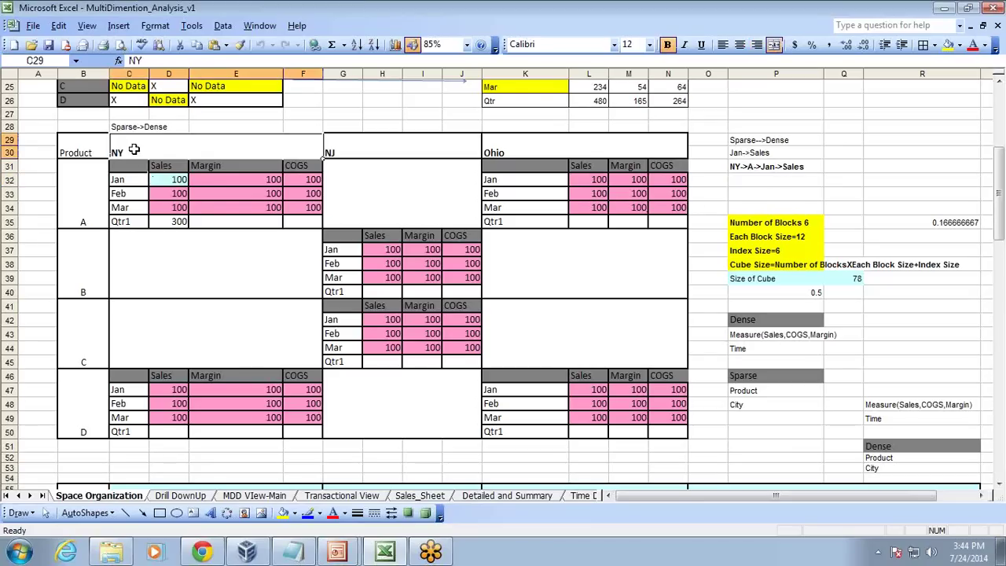
left_click(81, 197)
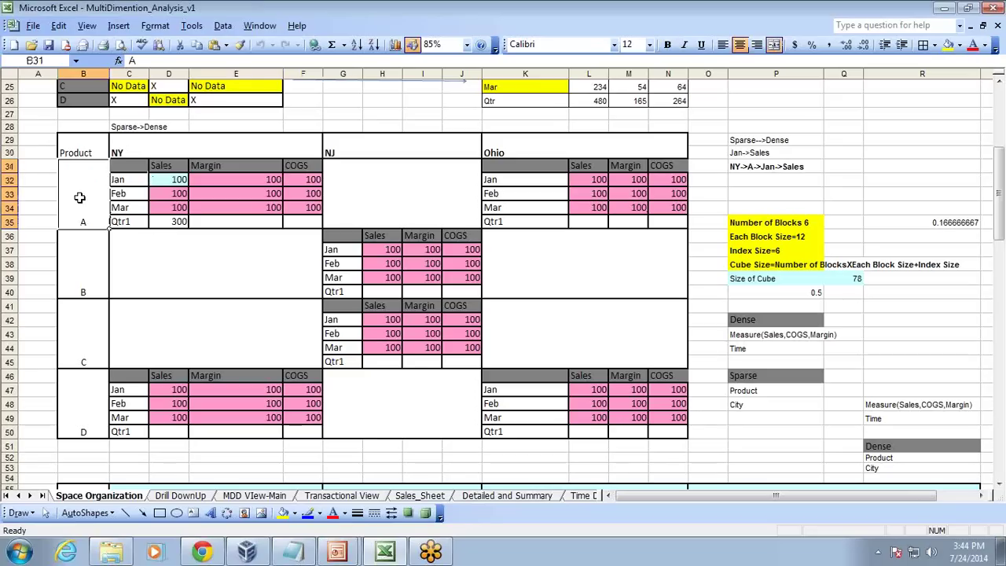
left_click(775, 166)
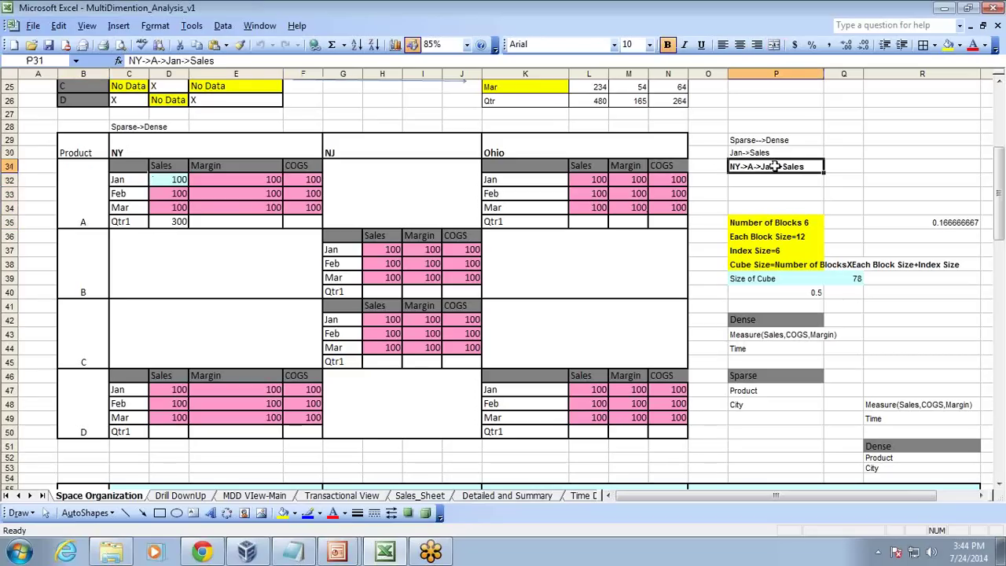
left_click(336, 552)
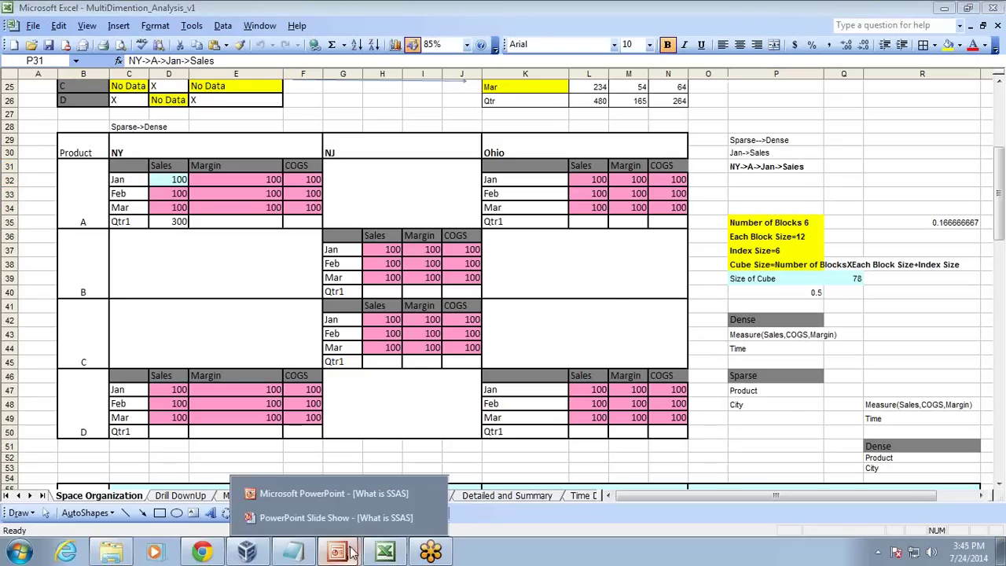
left_click(362, 517)
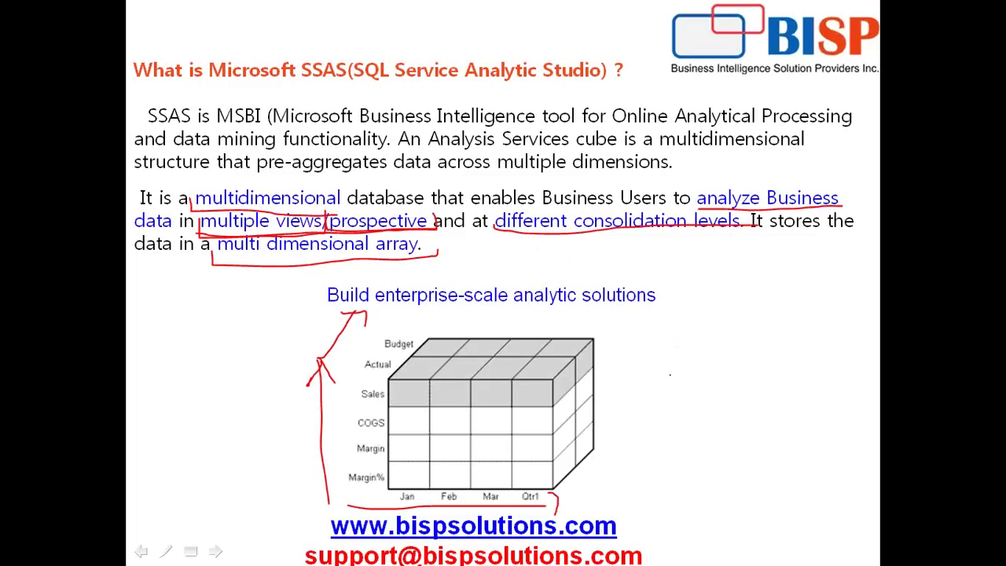
key("super")
left_click(384, 552)
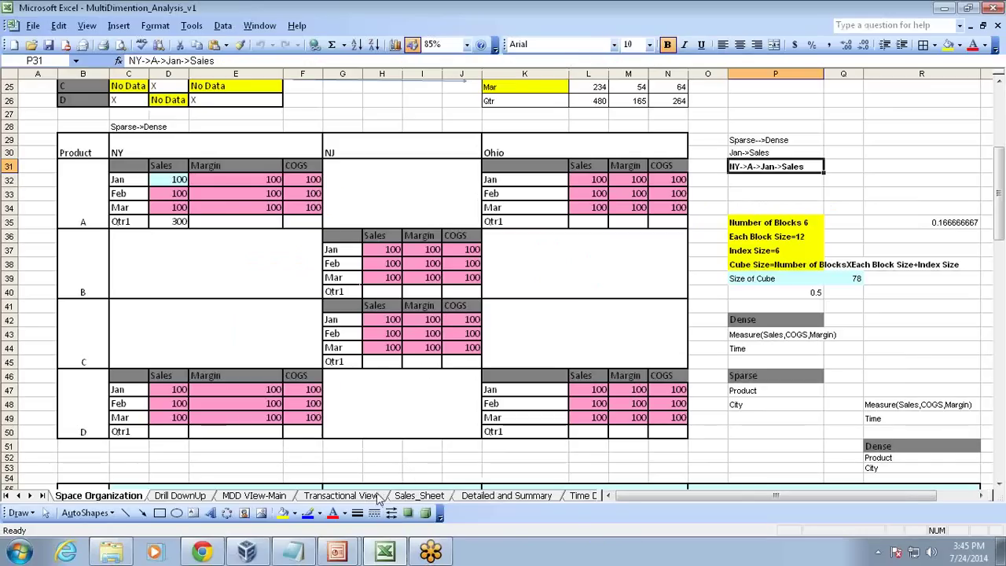
On Detailed and Summary, mark the precalculated 2010 Q1 January monthly sales row of 33453945.
left_click(506, 495)
scroll(558, 377, "up", 2)
scroll(556, 378, "down", 1)
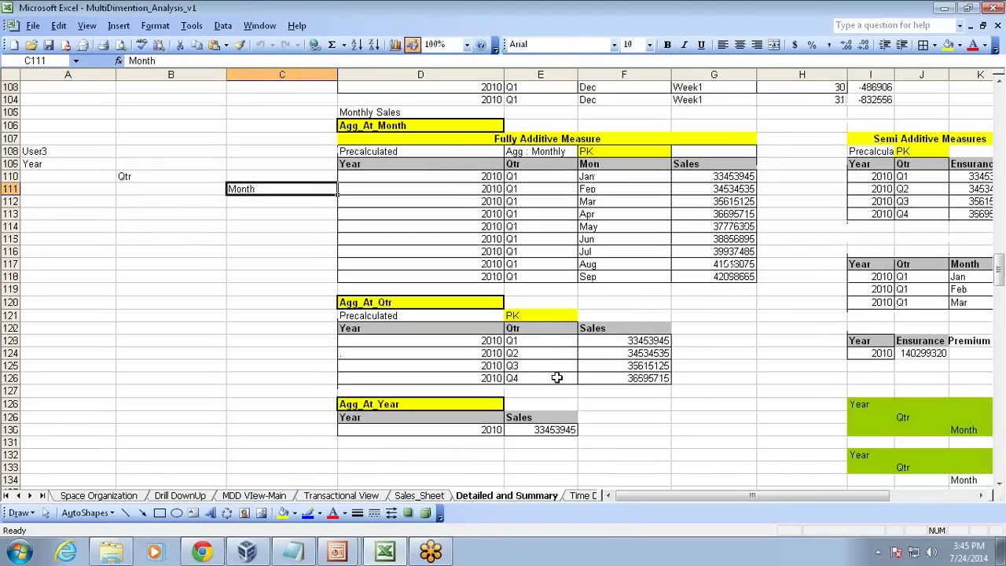
left_click(699, 176)
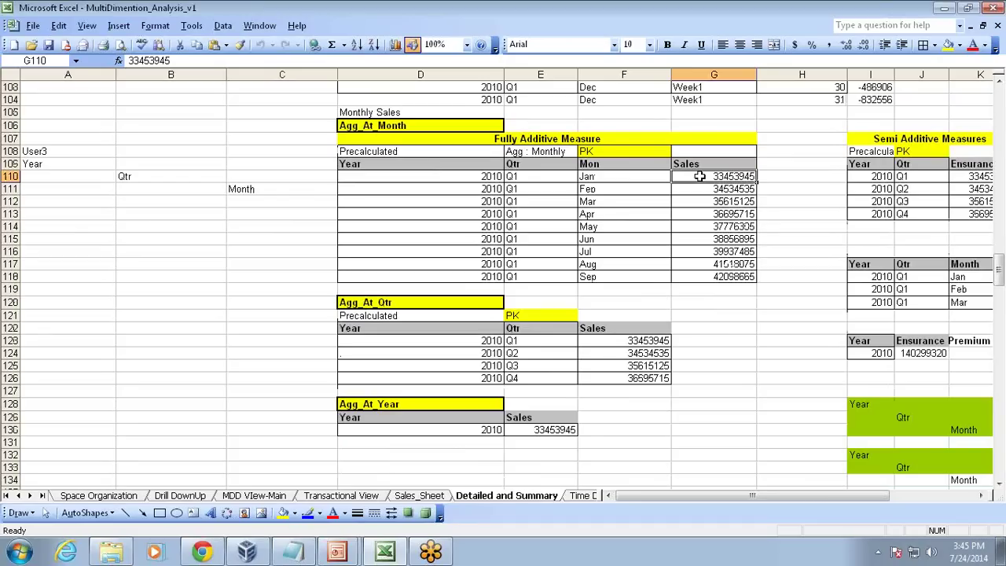
left_click(421, 152)
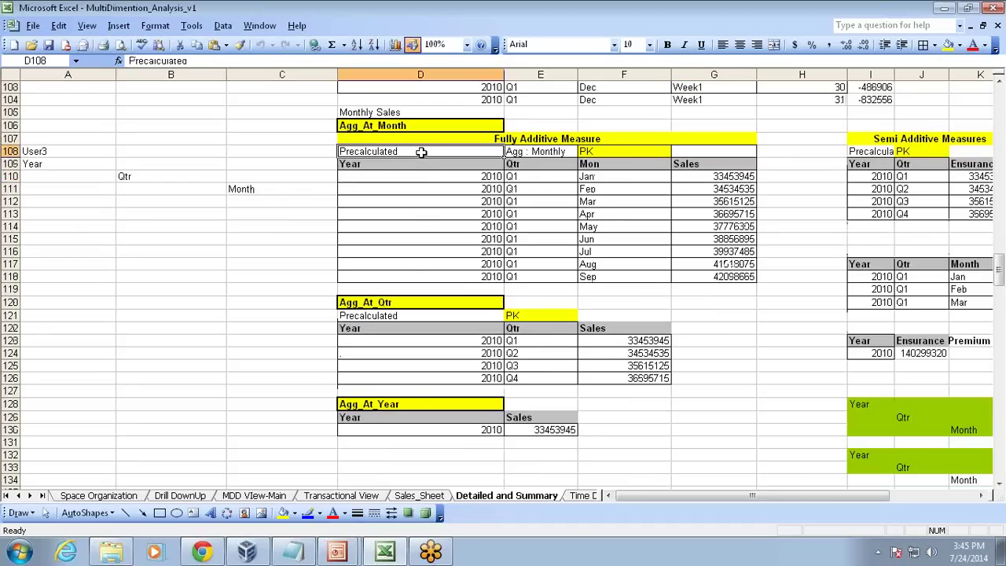
left_click(78, 166)
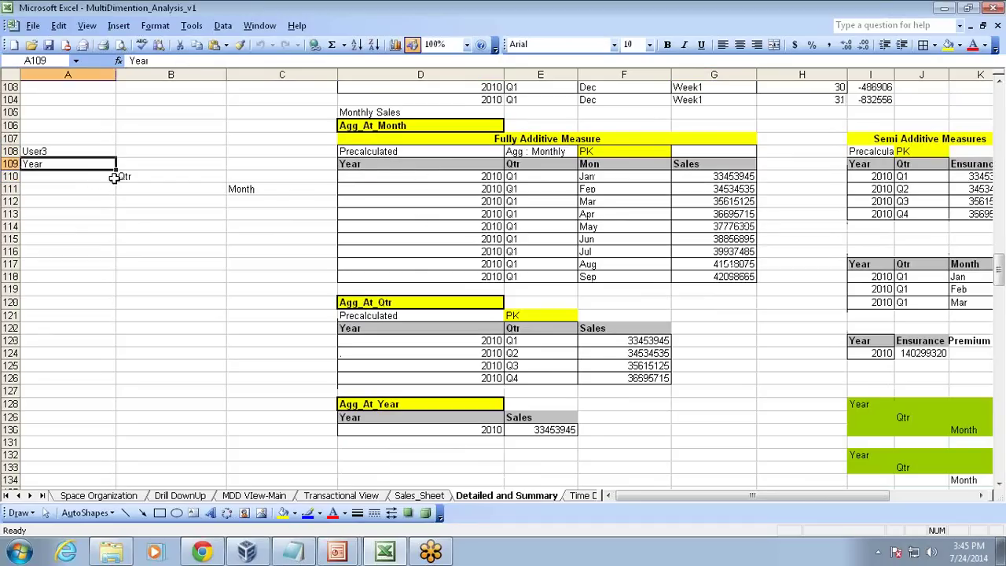
left_click(135, 179)
left_click_drag(713, 176, 429, 176)
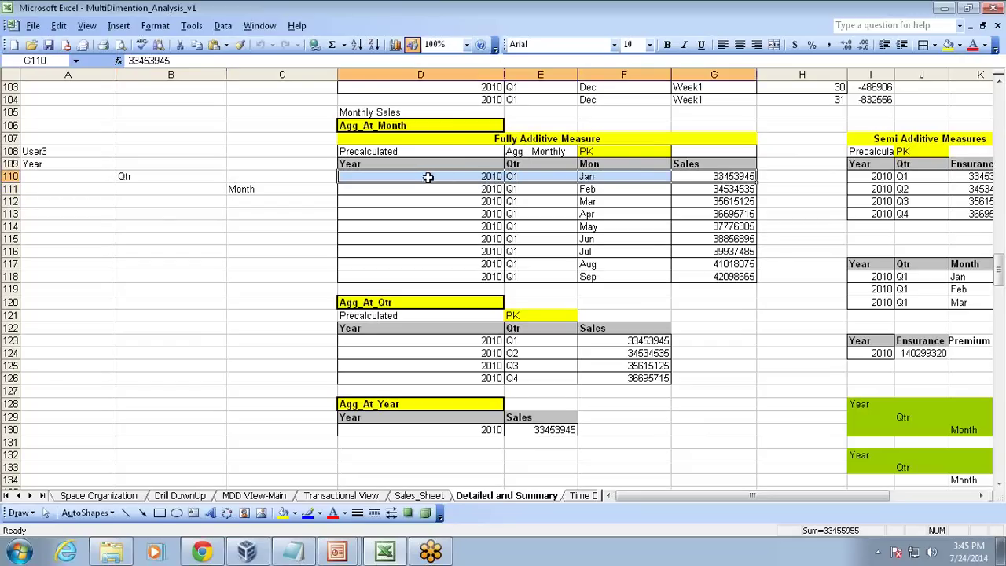
left_click(435, 150)
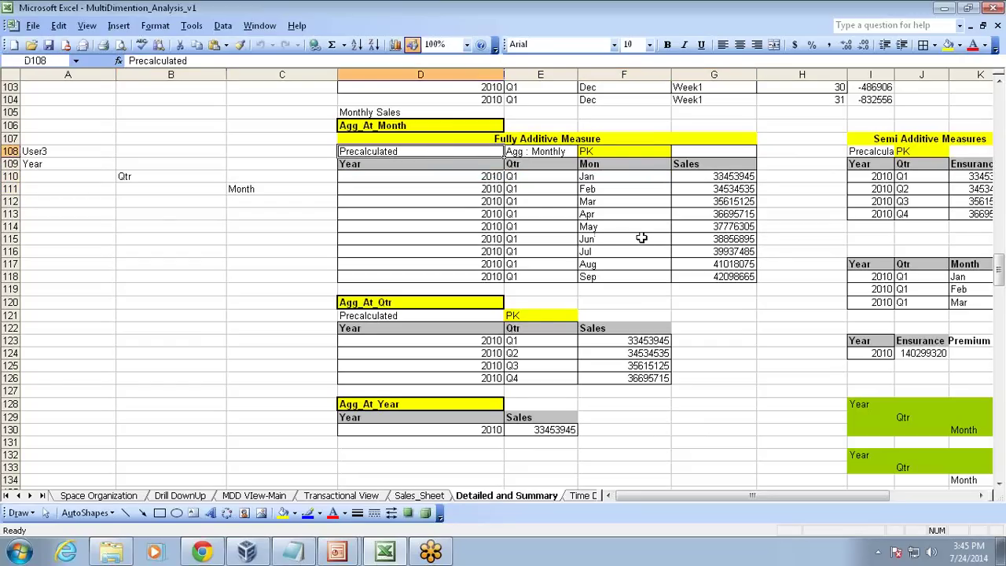
Highlight the 2010 Q1 quarterly sales of 33453945 and the 2010 yearly total row.
left_click(635, 343)
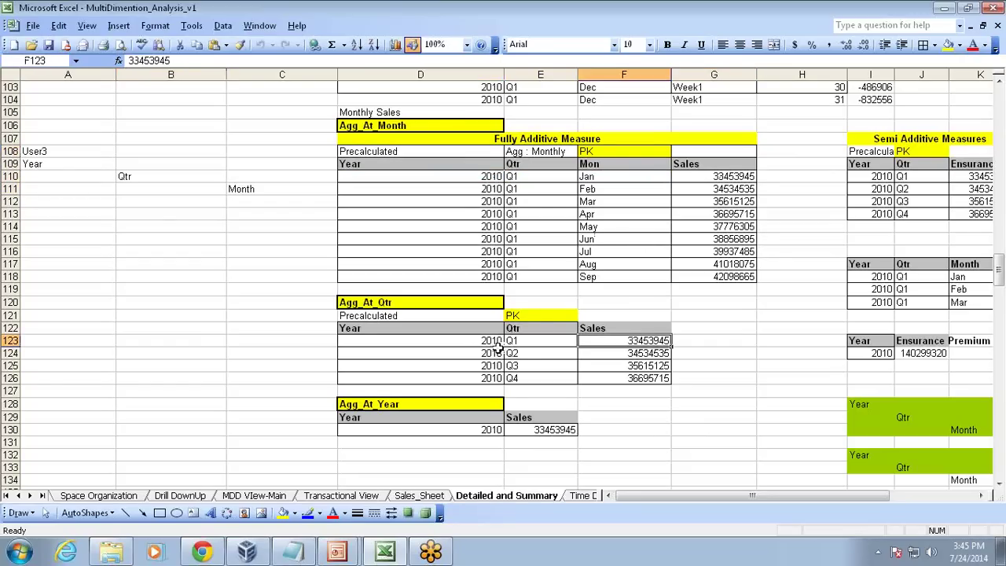
left_click_drag(458, 344, 550, 341)
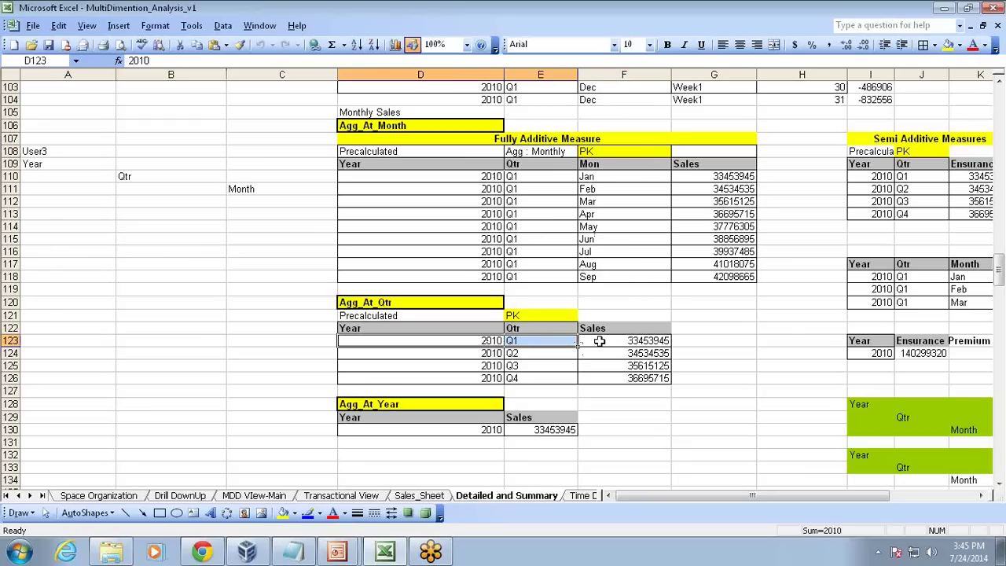
left_click(601, 340)
left_click_drag(539, 431, 466, 427)
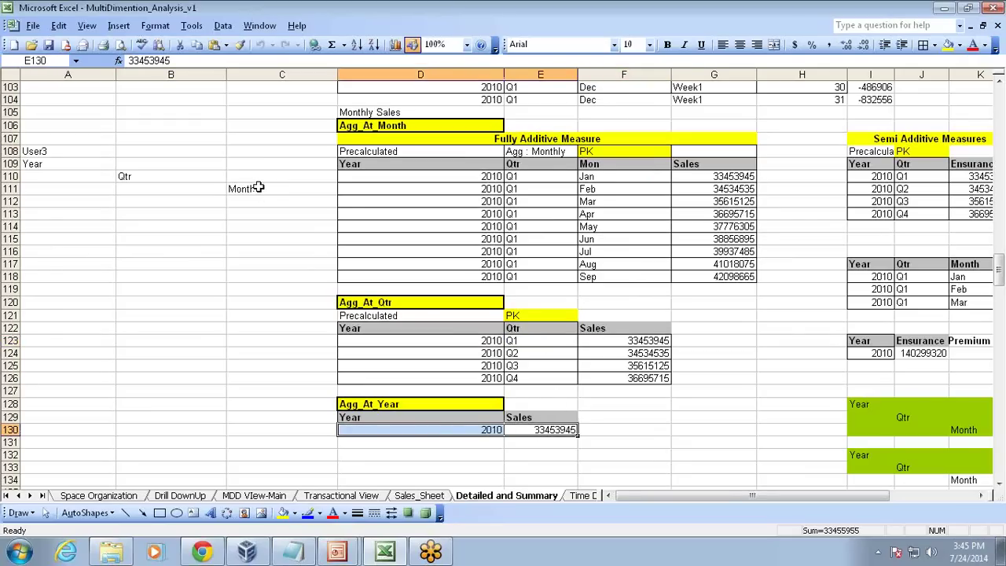
Review the Year, Qtr and Month level labels, then return to the SSAS slide show.
left_click(282, 188)
left_click(176, 175)
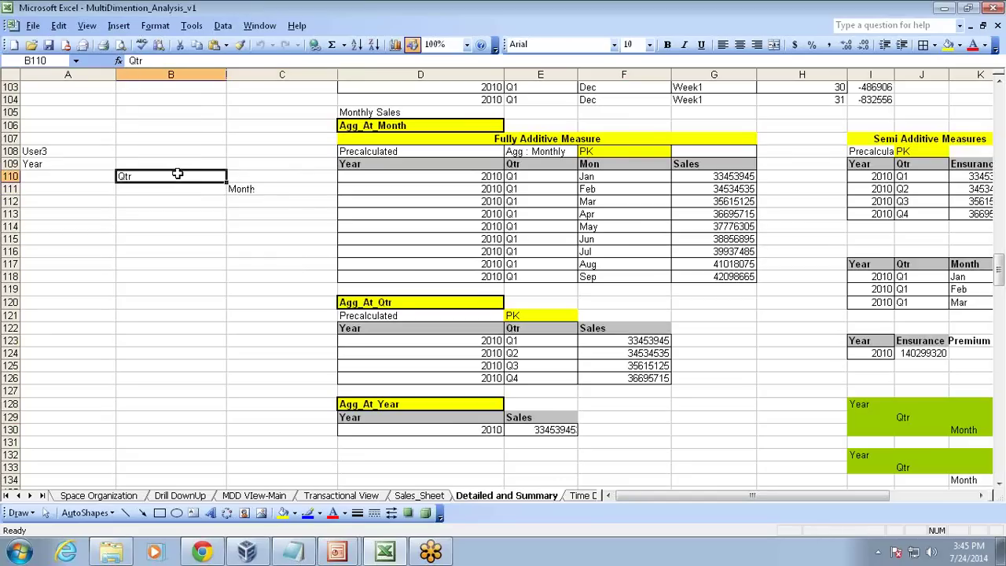
left_click(71, 162)
left_click(172, 178)
left_click(246, 190)
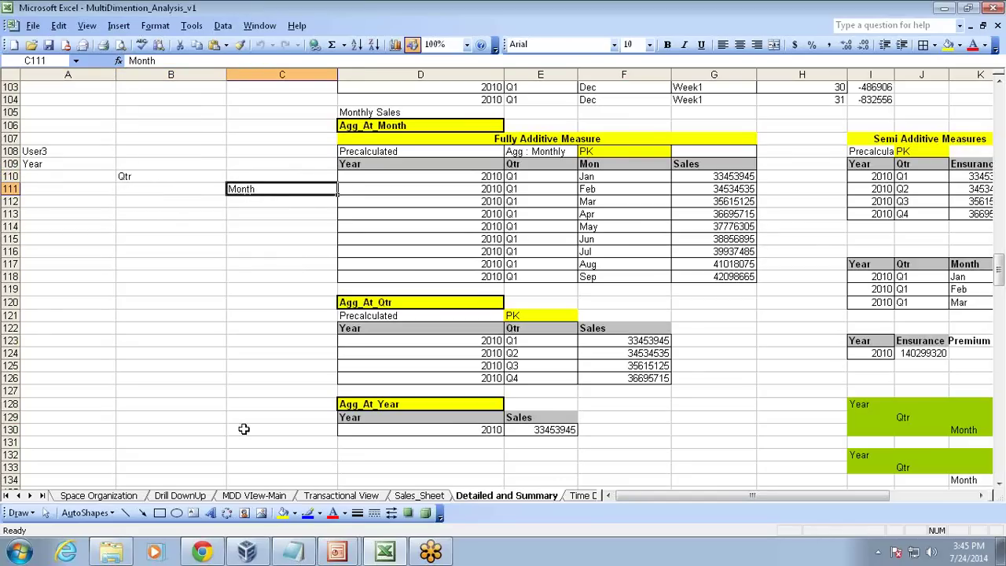
left_click(330, 553)
left_click(351, 516)
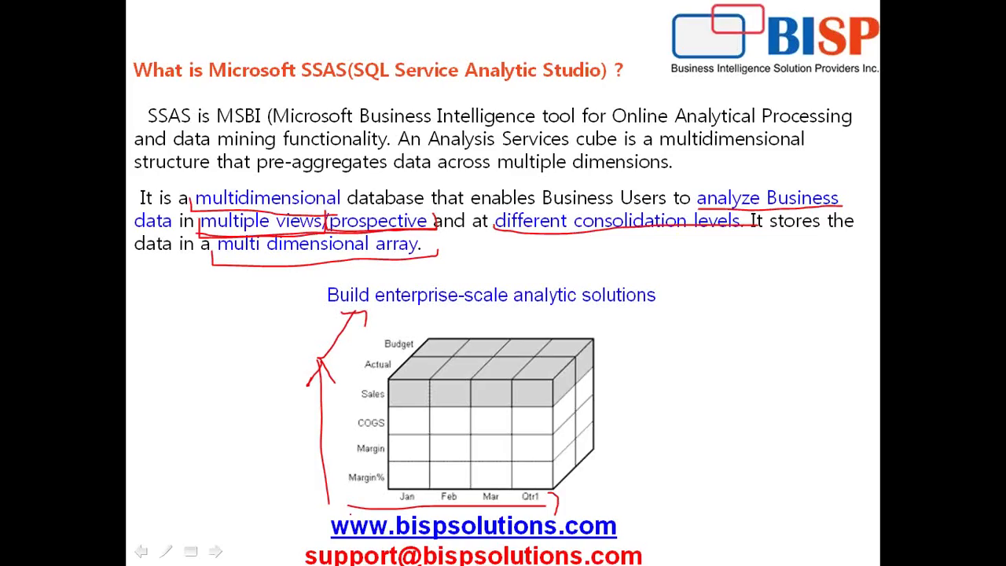